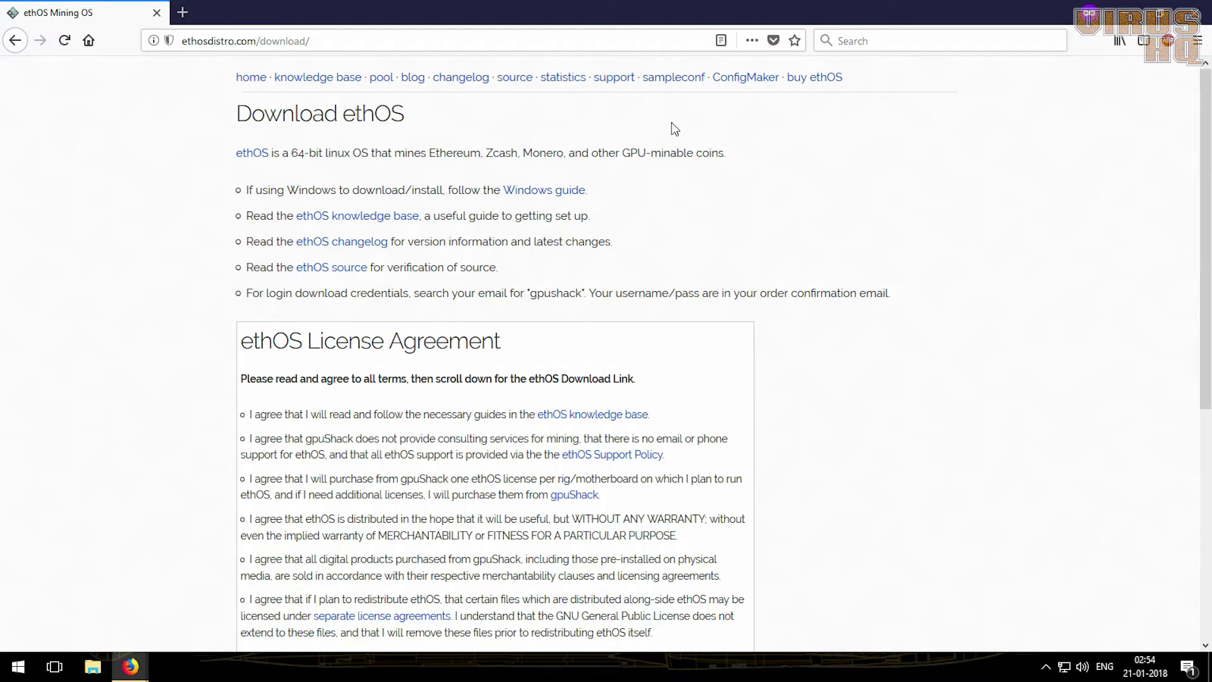
Open the buy-ethOS link to the gpuShack store in a background tab and switch to it.
{"action": "right_click", "coordinate": [814, 77]}
{"action": "left_click", "coordinate": [833, 84]}
{"action": "left_click", "coordinate": [259, 13]}
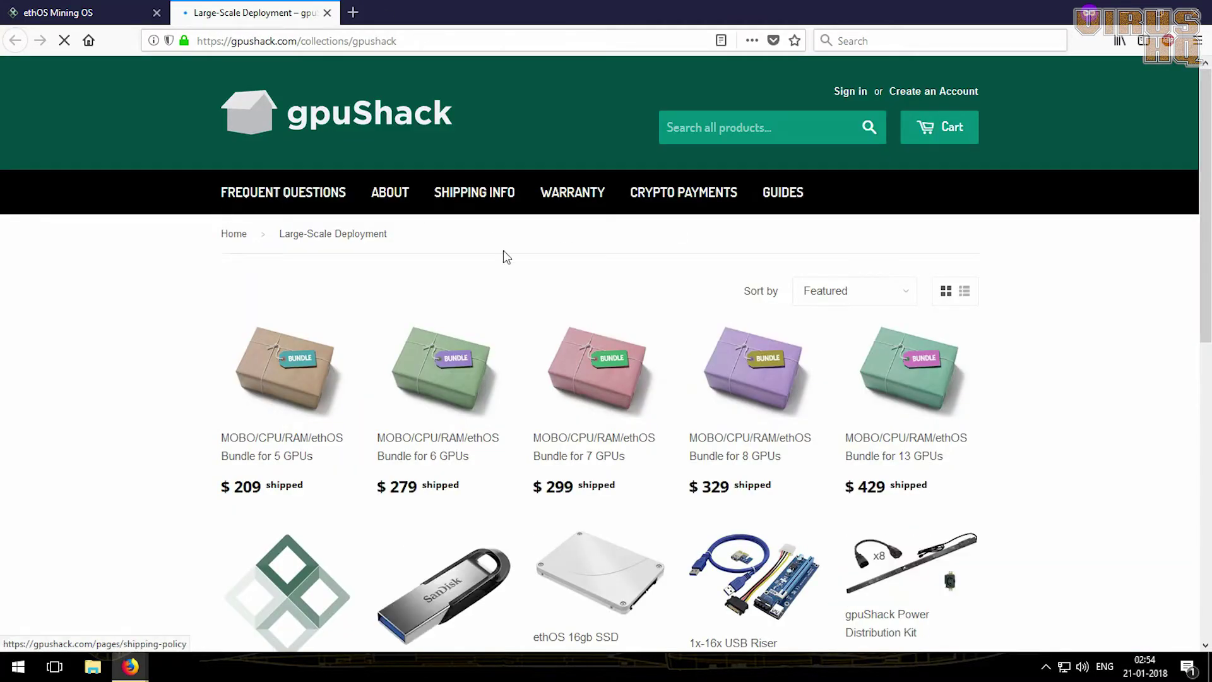
Browse the gpuShack Large-Scale Deployment product grid and prices, then return to the ethOS download tab.
{"action": "scroll", "coordinate": [745, 422], "scroll_direction": "down", "scroll_amount": 3}
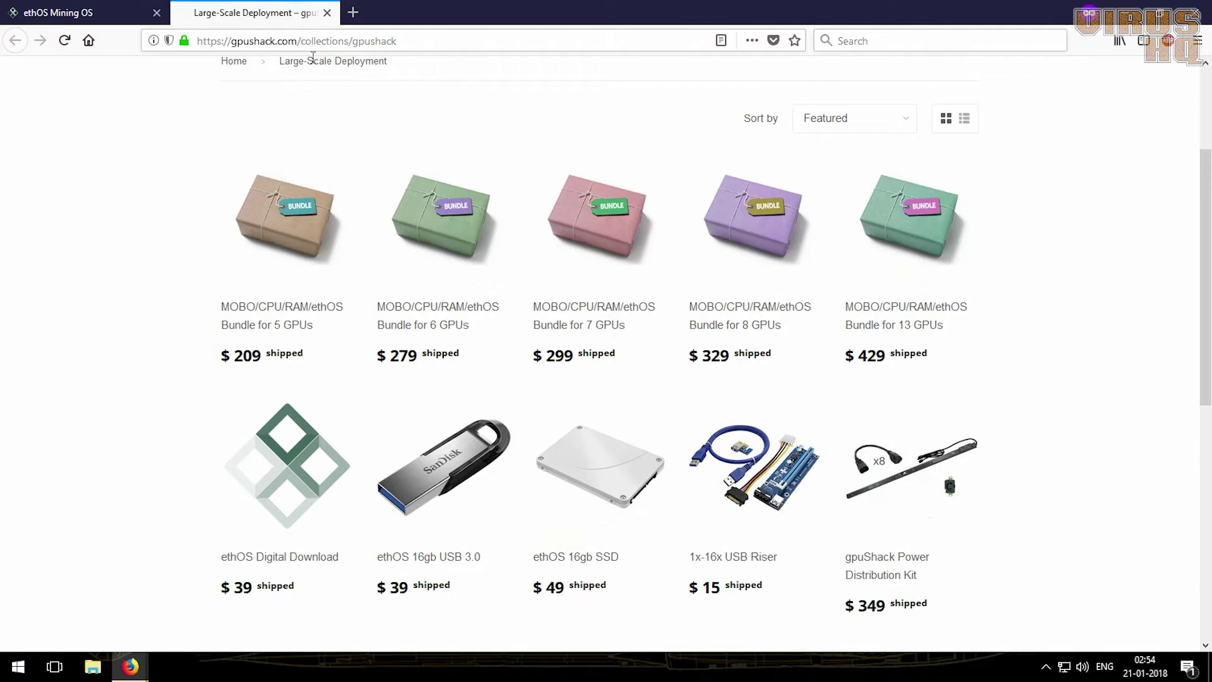
{"action": "scroll", "coordinate": [467, 398], "scroll_direction": "down", "scroll_amount": 2}
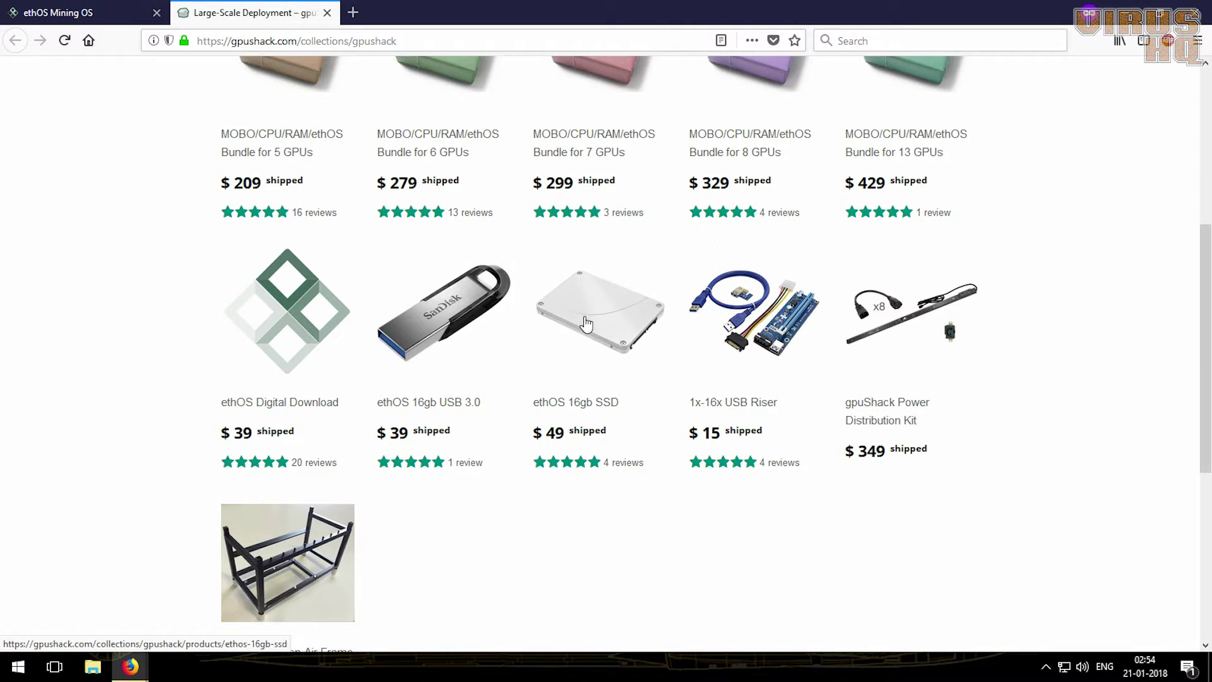
{"action": "scroll", "coordinate": [401, 360], "scroll_direction": "up", "scroll_amount": 4}
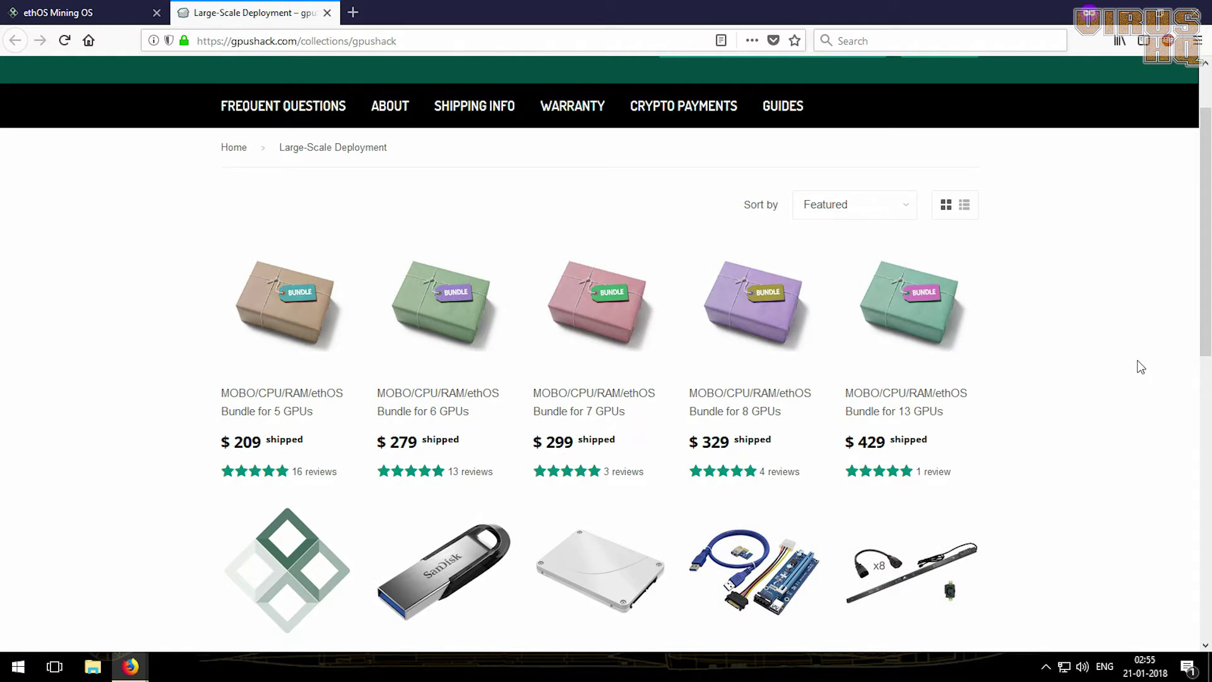
{"action": "scroll", "coordinate": [1133, 365], "scroll_direction": "down", "scroll_amount": 3}
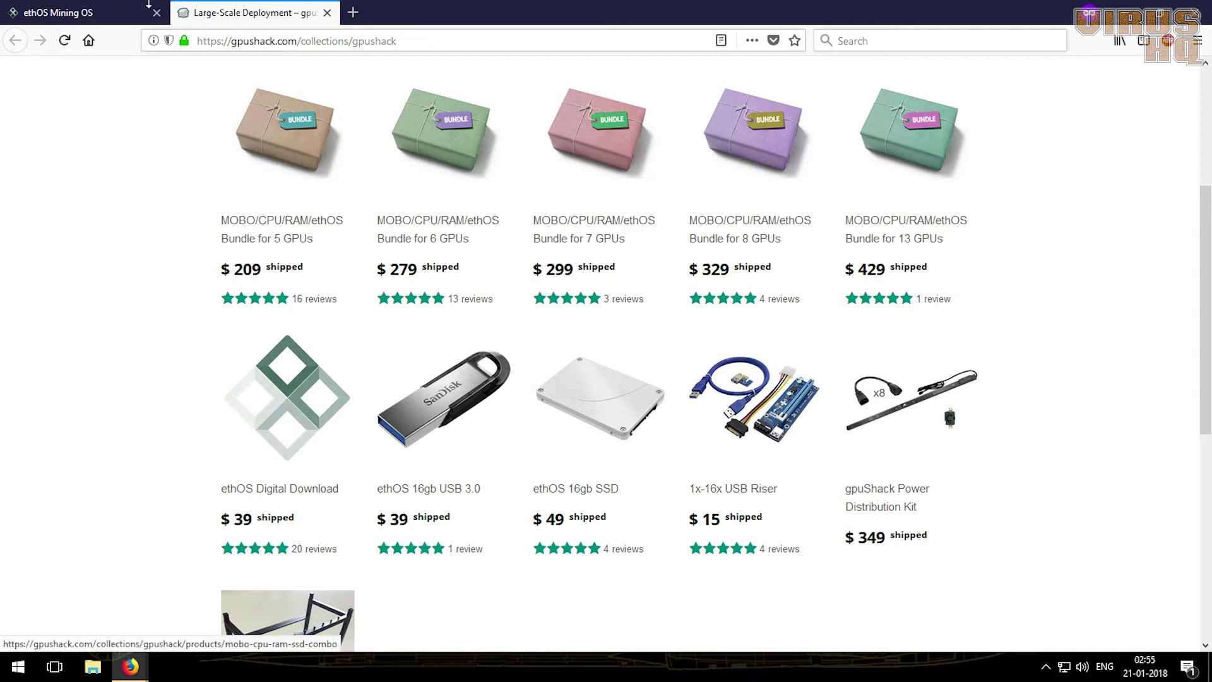
{"action": "left_click", "coordinate": [85, 13]}
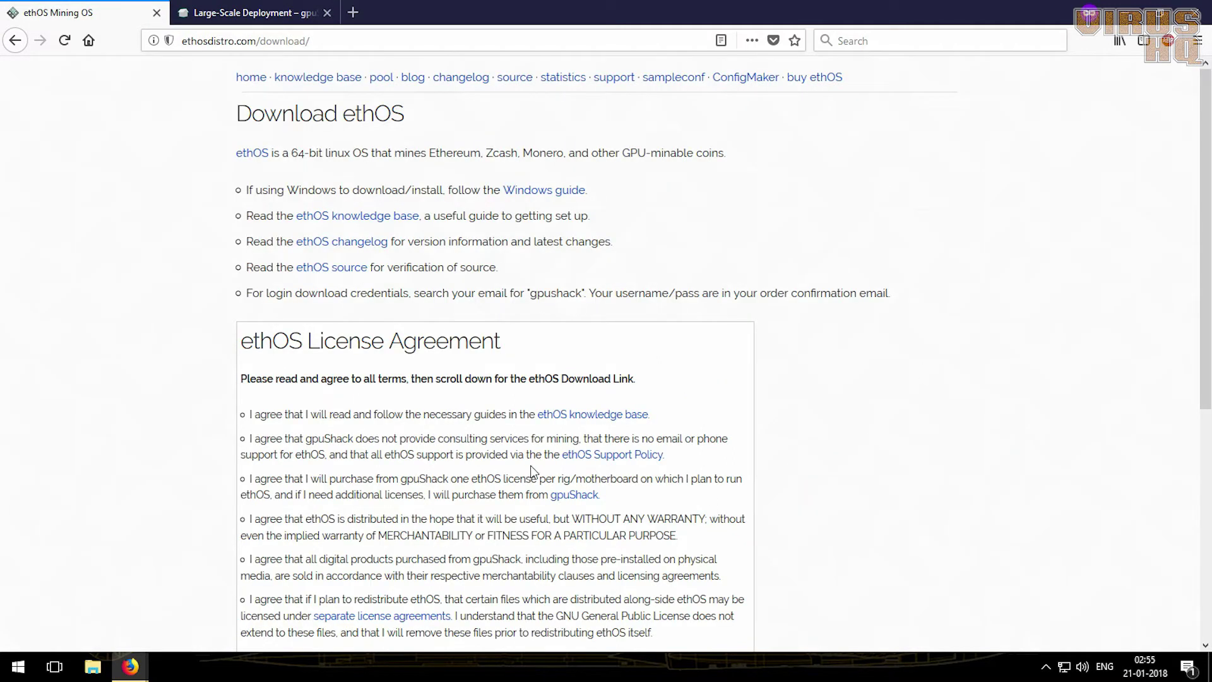
{"action": "scroll", "coordinate": [418, 395], "scroll_direction": "down", "scroll_amount": 6}
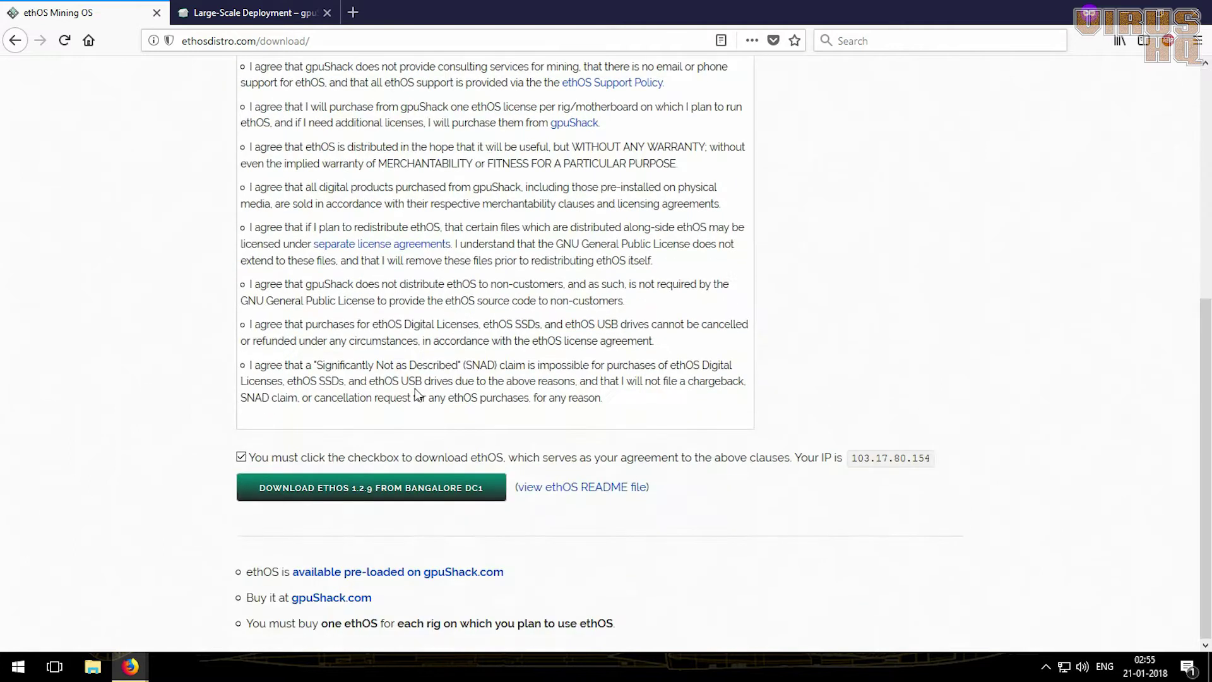
{"action": "scroll", "coordinate": [510, 137], "scroll_direction": "up", "scroll_amount": 6}
{"action": "scroll", "coordinate": [333, 196], "scroll_direction": "down", "scroll_amount": 1}
{"action": "scroll", "coordinate": [333, 196], "scroll_direction": "down", "scroll_amount": 3}
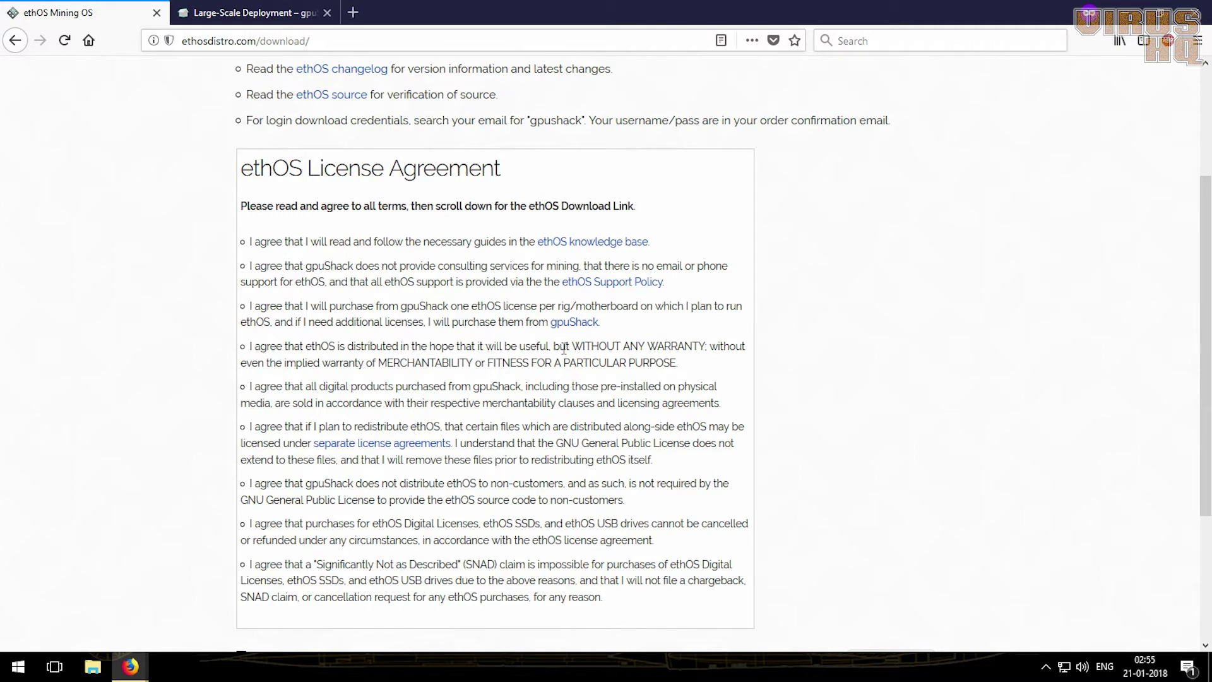
{"action": "scroll", "coordinate": [488, 285], "scroll_direction": "down", "scroll_amount": 2}
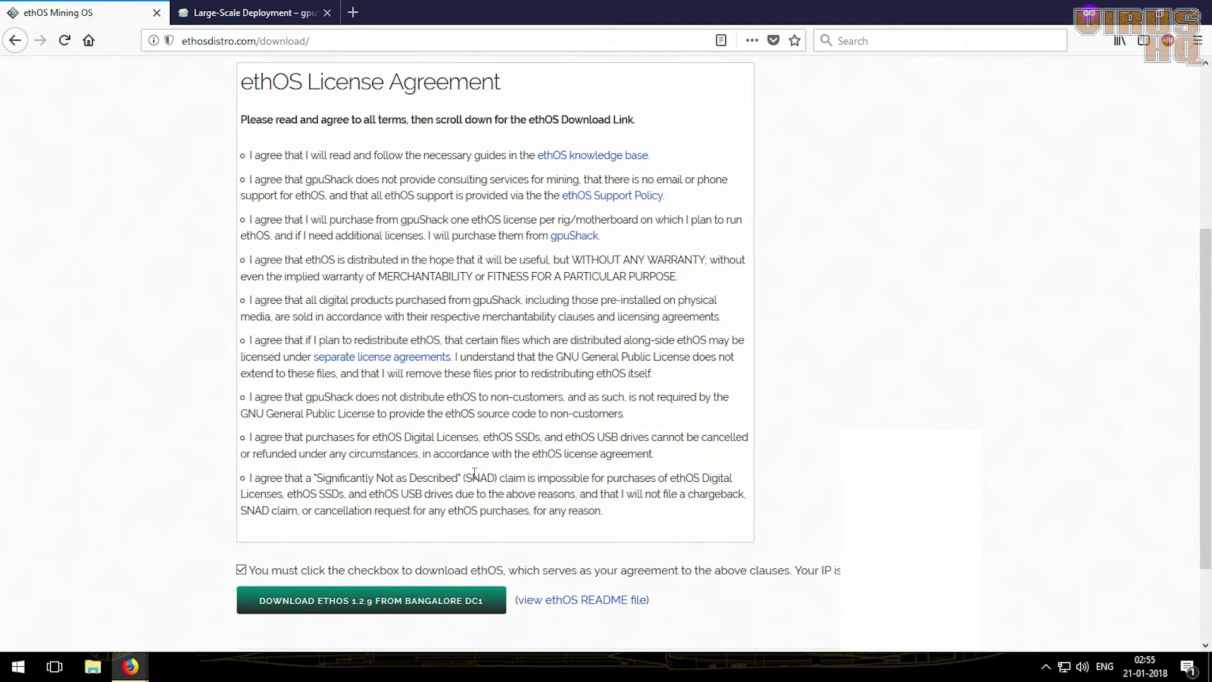
{"action": "scroll", "coordinate": [477, 473], "scroll_direction": "up", "scroll_amount": 10}
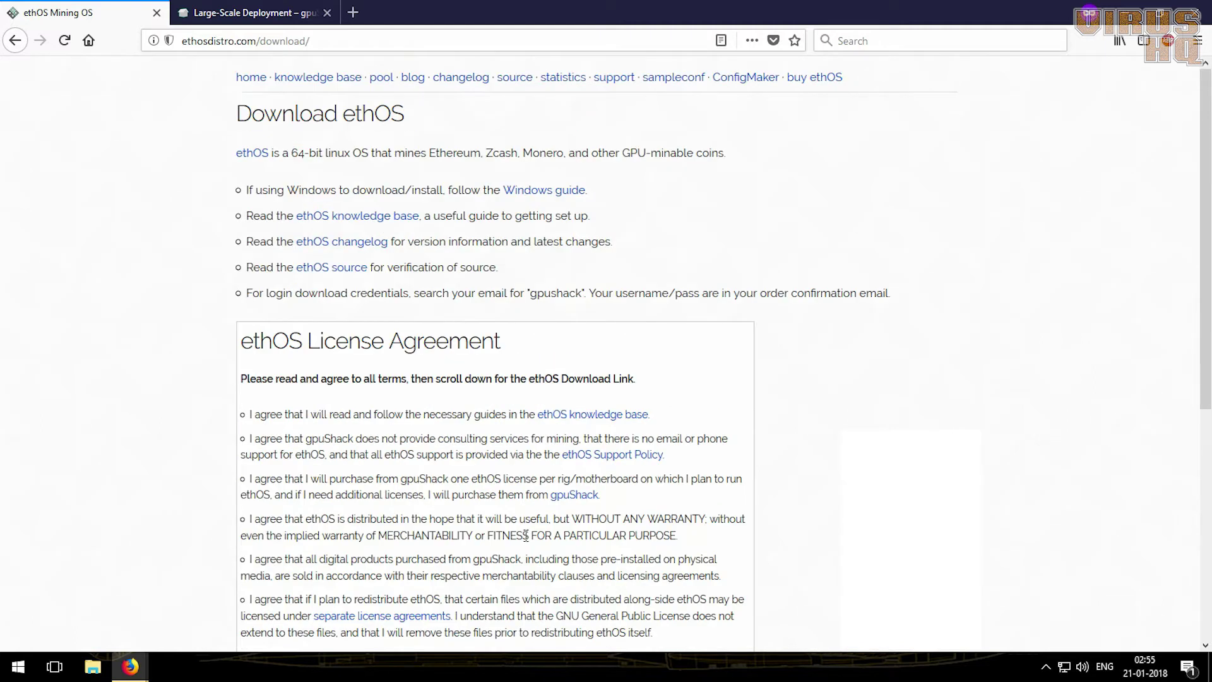
{"action": "scroll", "coordinate": [522, 514], "scroll_direction": "down", "scroll_amount": 12}
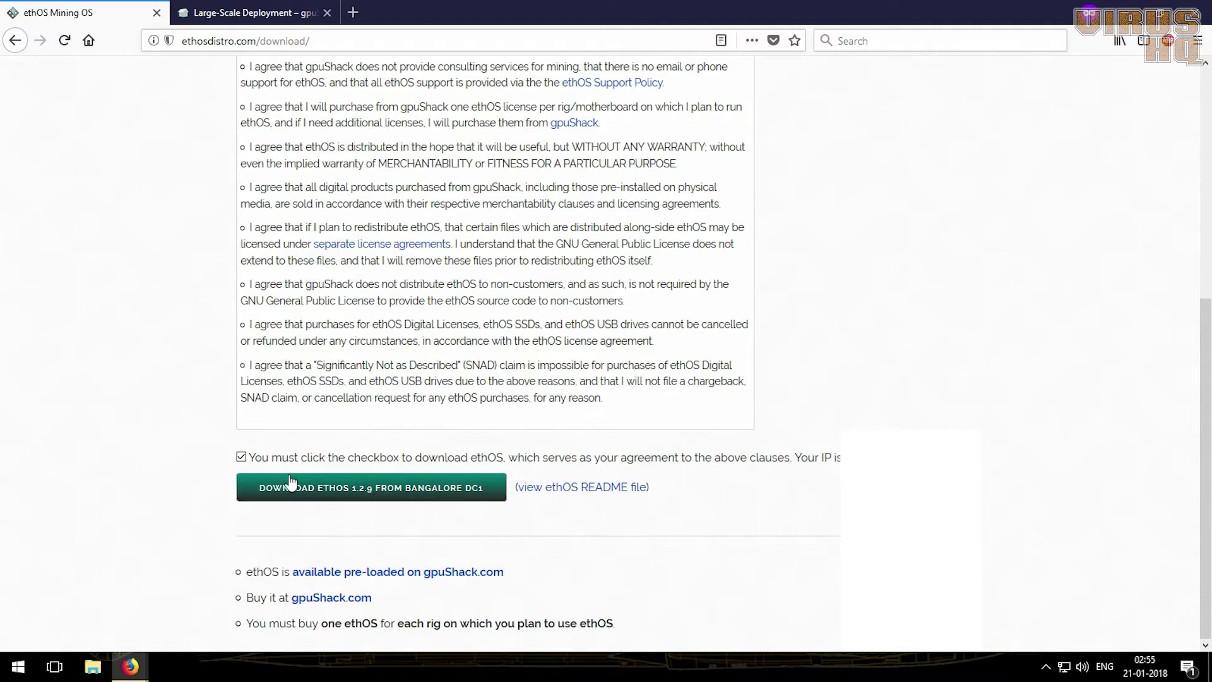
Log in to the Bangalore DC1 server with the download credentials and save ethos-1.2.9.img.xz.
{"action": "left_click", "coordinate": [339, 486]}
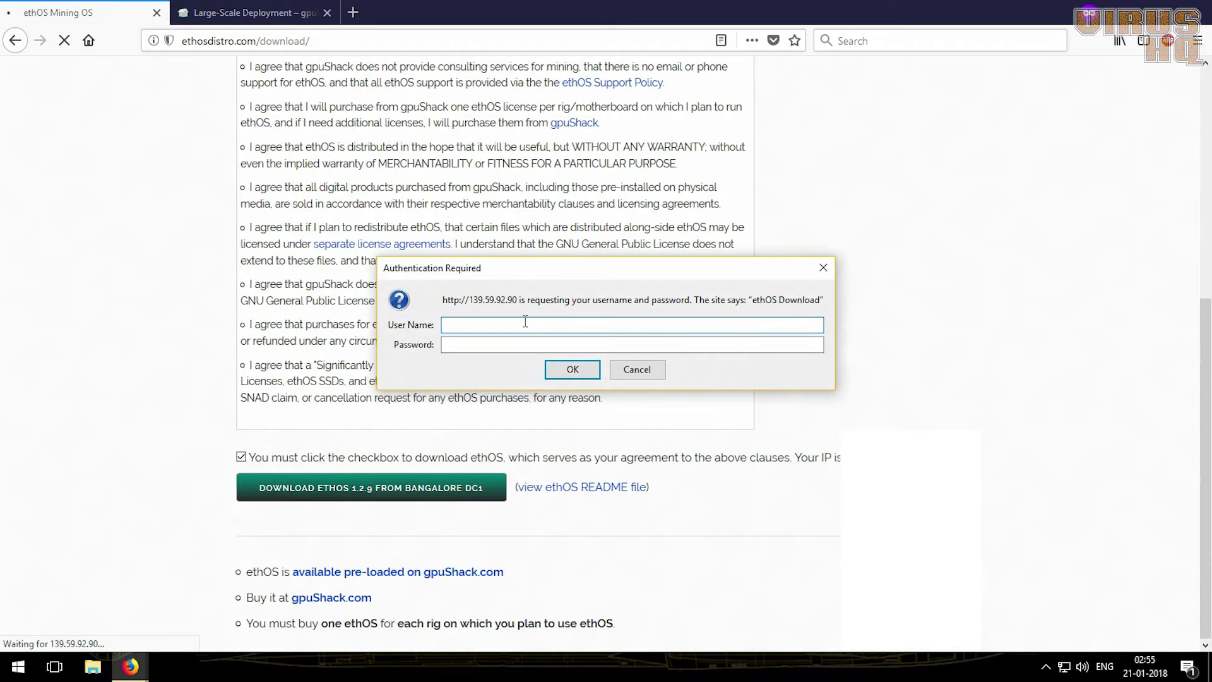
{"action": "type", "text": "ethos"}
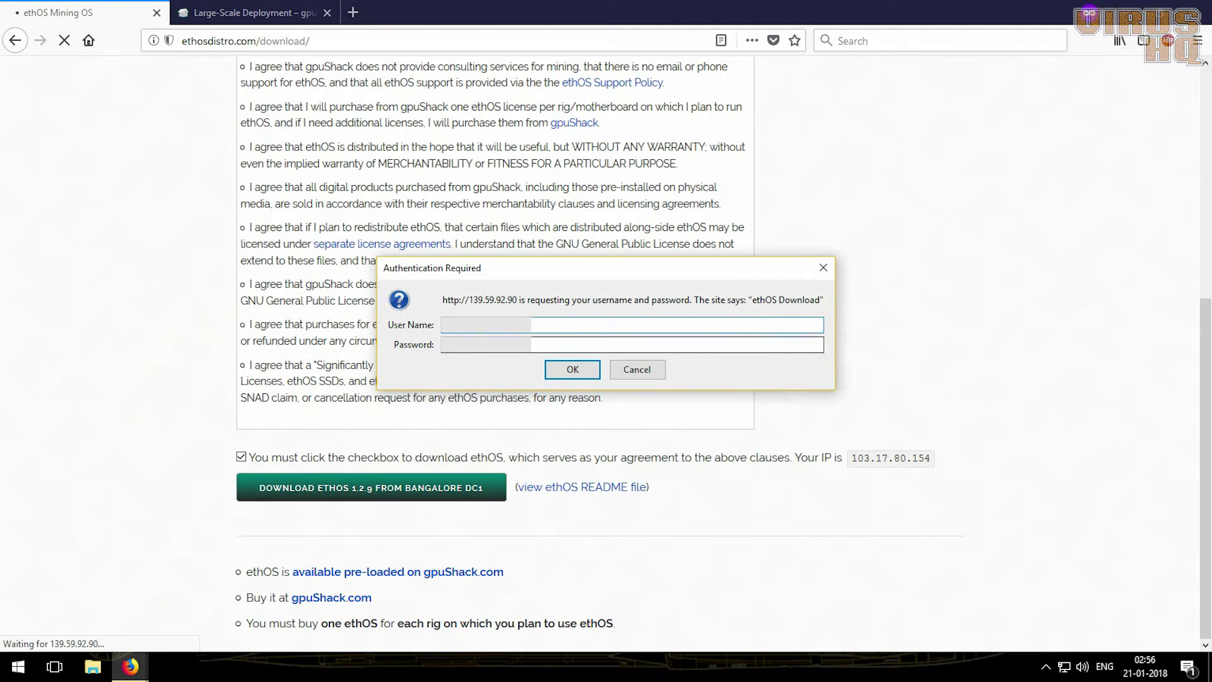
{"action": "left_click", "coordinate": [582, 372]}
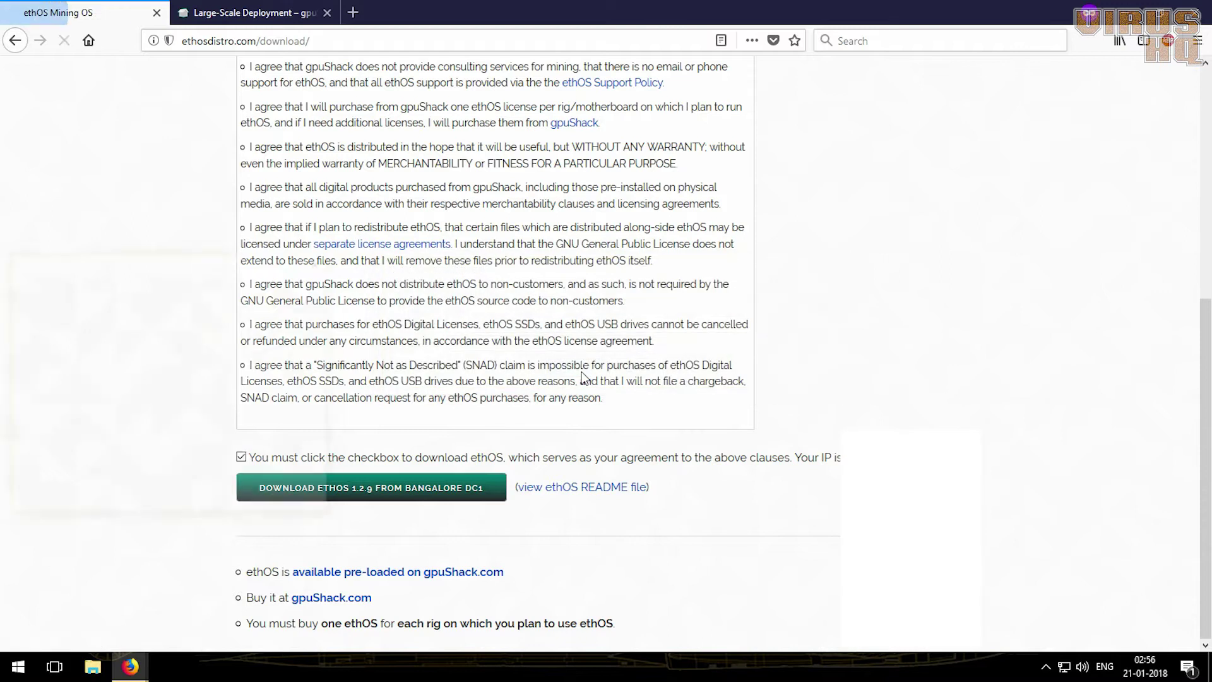
{"action": "left_click", "coordinate": [226, 478]}
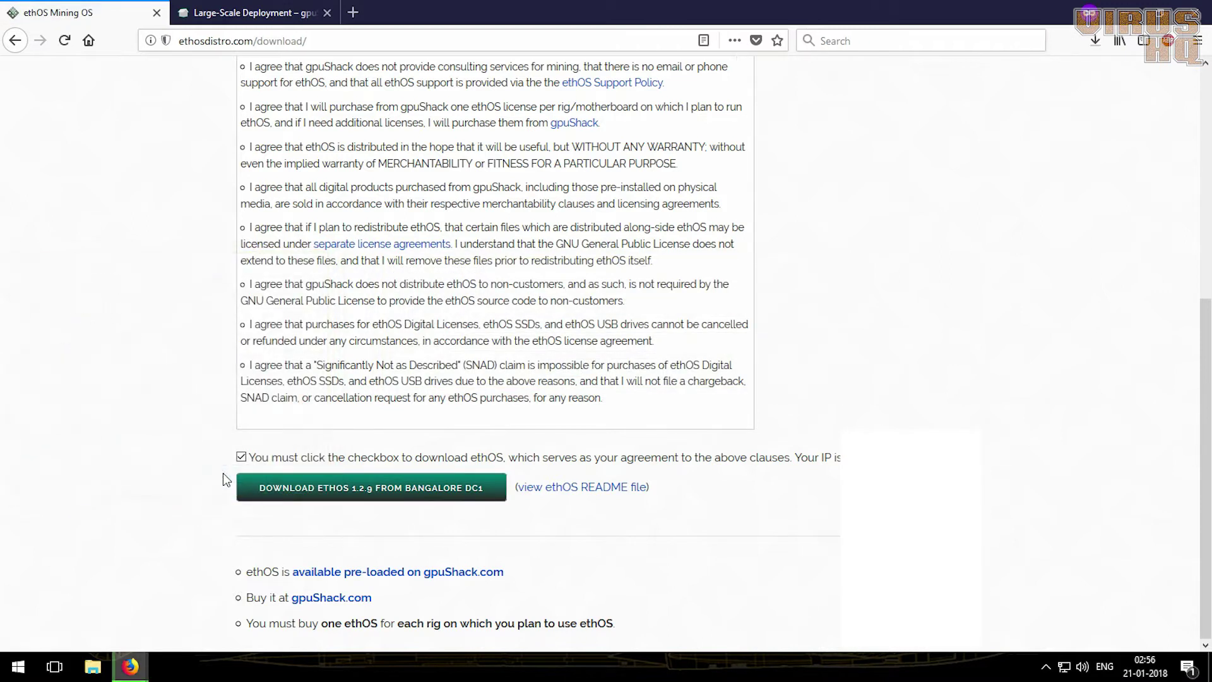
Check the ethos-1.2.9.img.xz download progress and scroll through the Source Verification checksum page.
{"action": "left_click", "coordinate": [1106, 48]}
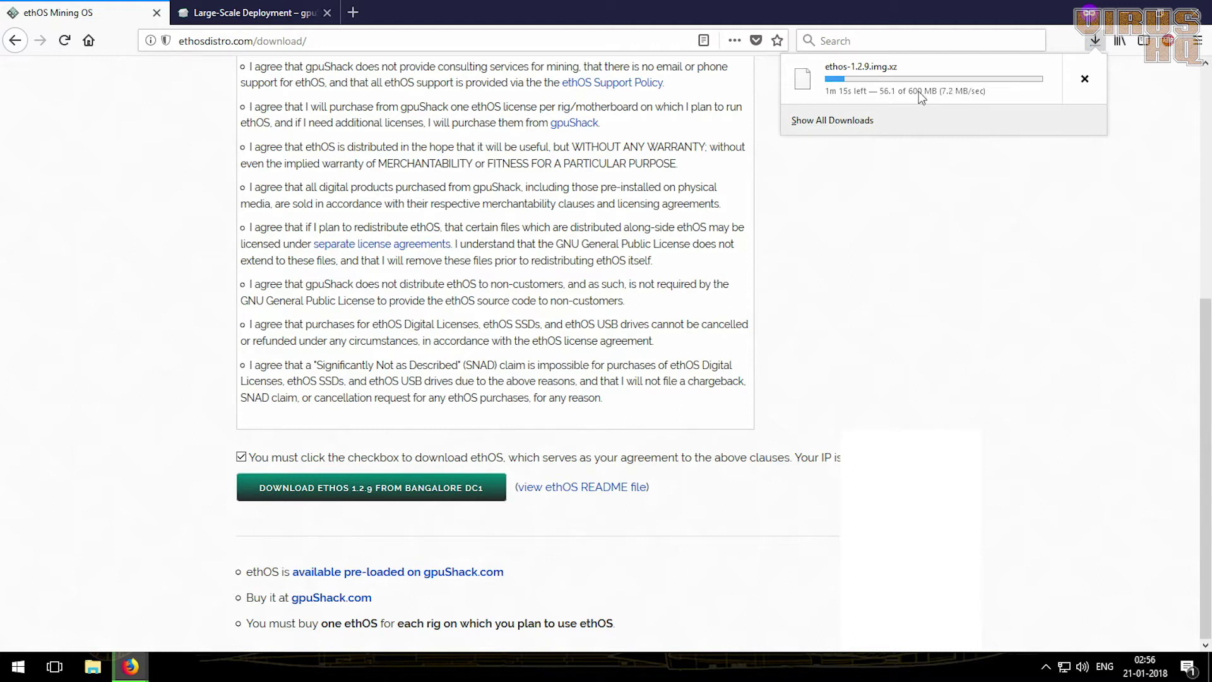
{"action": "scroll", "coordinate": [972, 381], "scroll_direction": "up", "scroll_amount": 5}
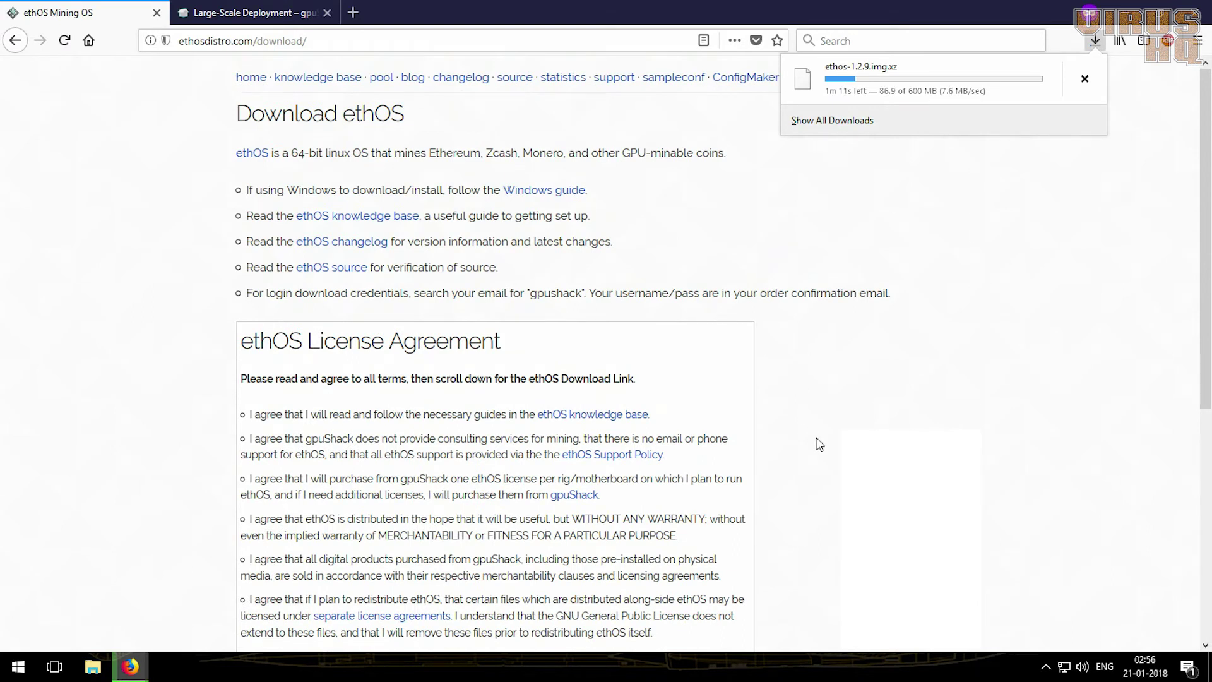
{"action": "scroll", "coordinate": [819, 444], "scroll_direction": "down", "scroll_amount": 5}
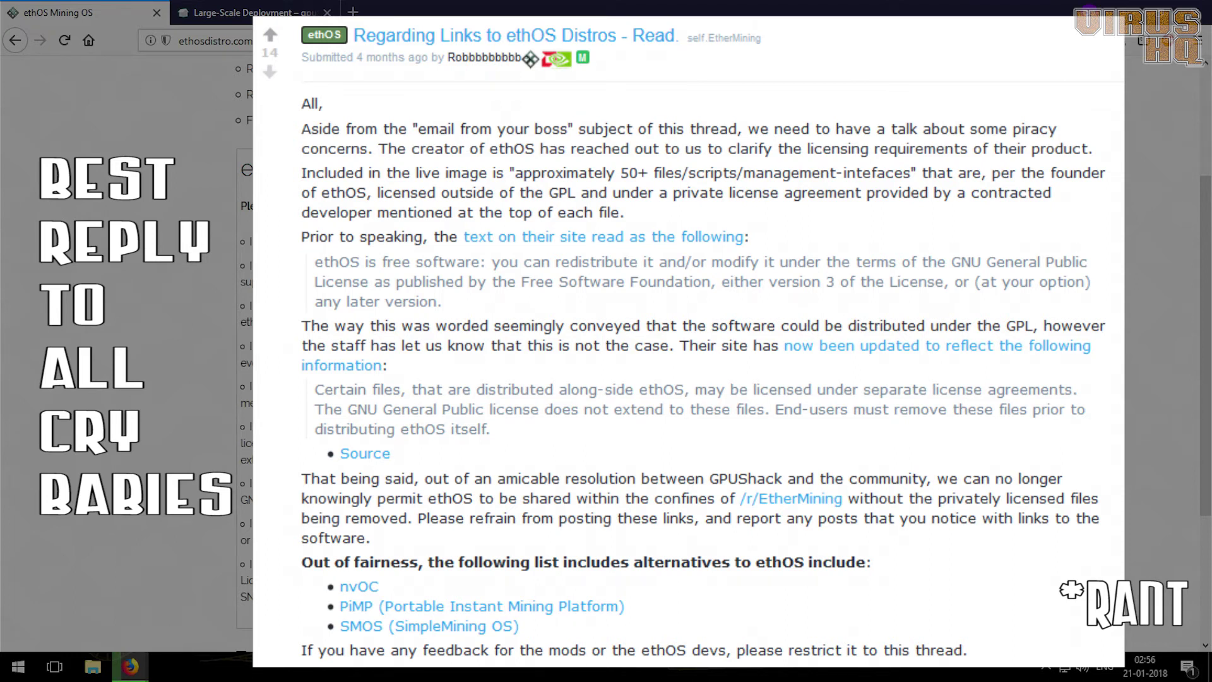
{"action": "scroll", "coordinate": [606, 341], "scroll_direction": "up", "scroll_amount": 3}
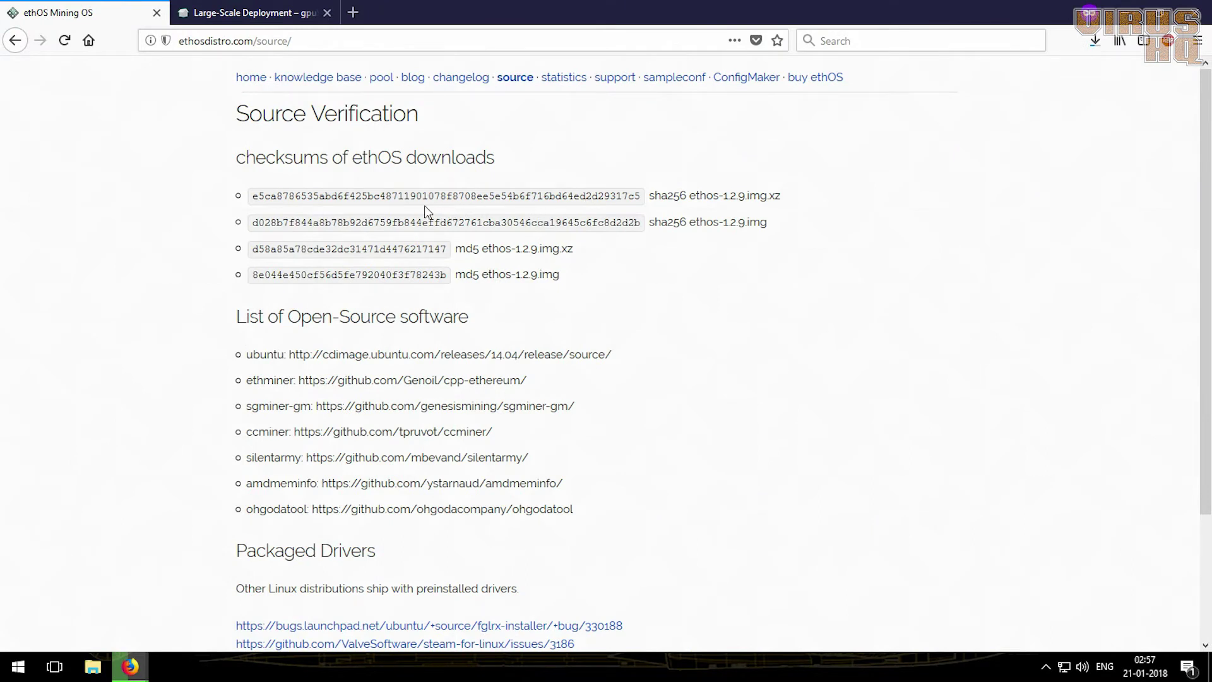
Review the md5 and sha256 checksums for ethos-1.2.9.img.xz, then confirm the 600 MB download finished.
{"action": "scroll", "coordinate": [380, 219], "scroll_direction": "down", "scroll_amount": 2}
{"action": "scroll", "coordinate": [385, 224], "scroll_direction": "up", "scroll_amount": 1}
{"action": "scroll", "coordinate": [566, 407], "scroll_direction": "down", "scroll_amount": 2}
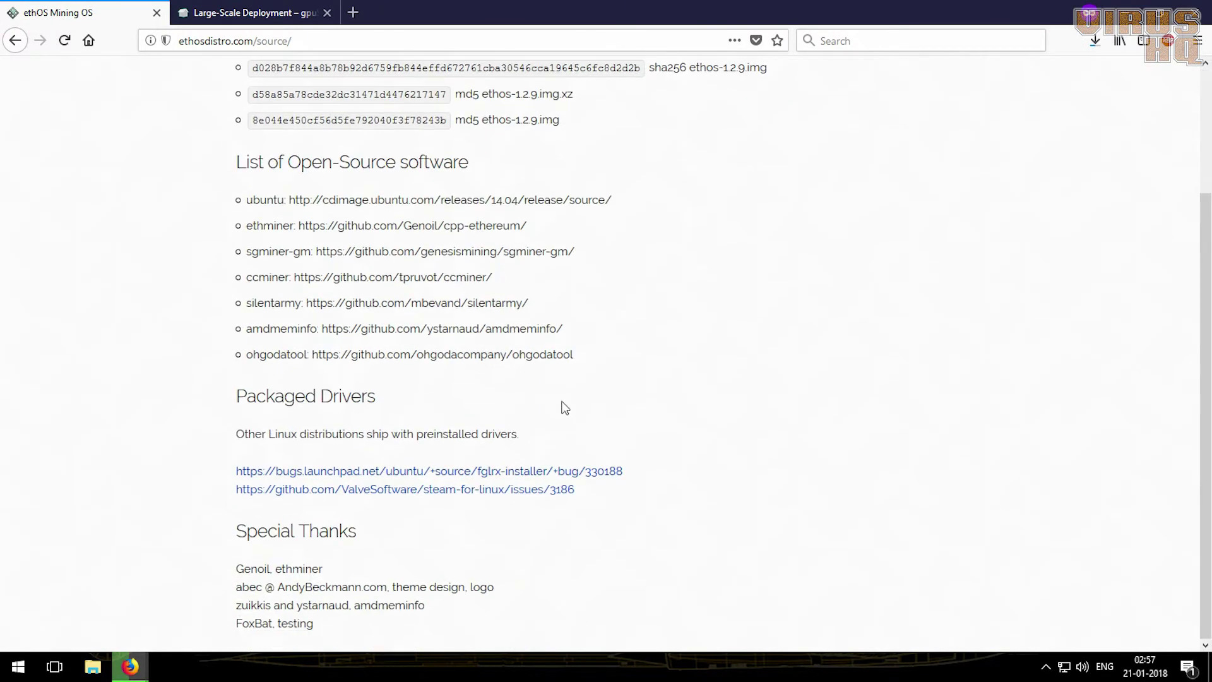
{"action": "scroll", "coordinate": [568, 419], "scroll_direction": "up", "scroll_amount": 3}
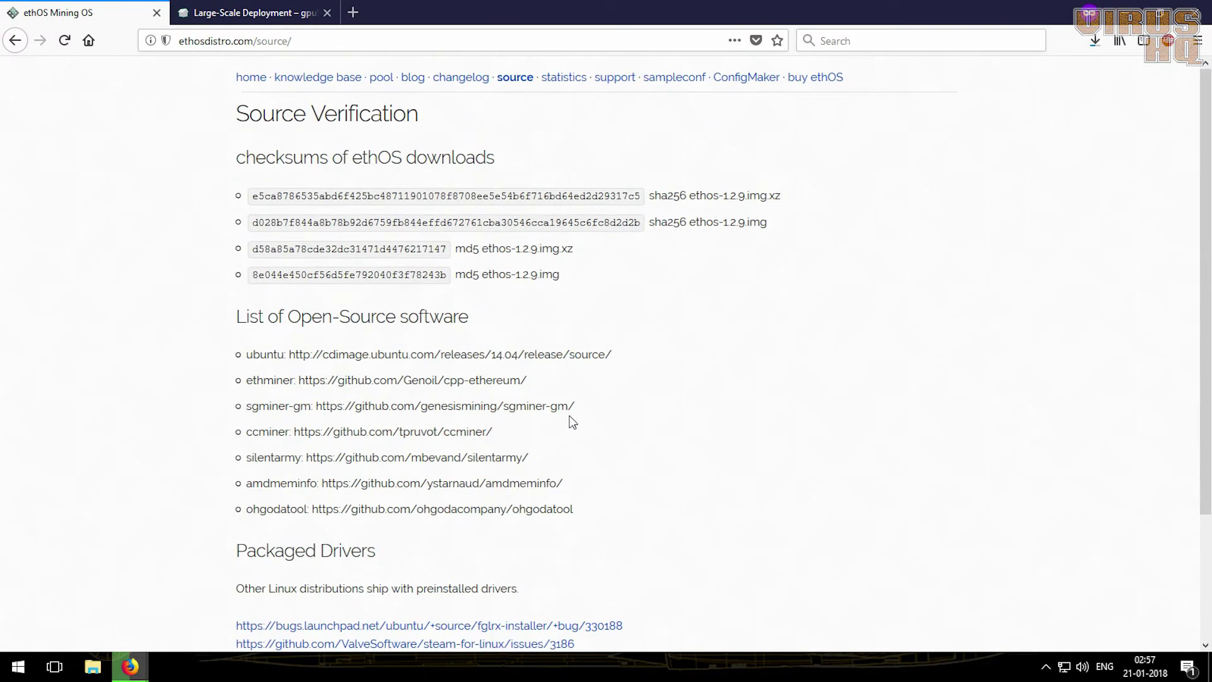
{"action": "double_click", "coordinate": [377, 248]}
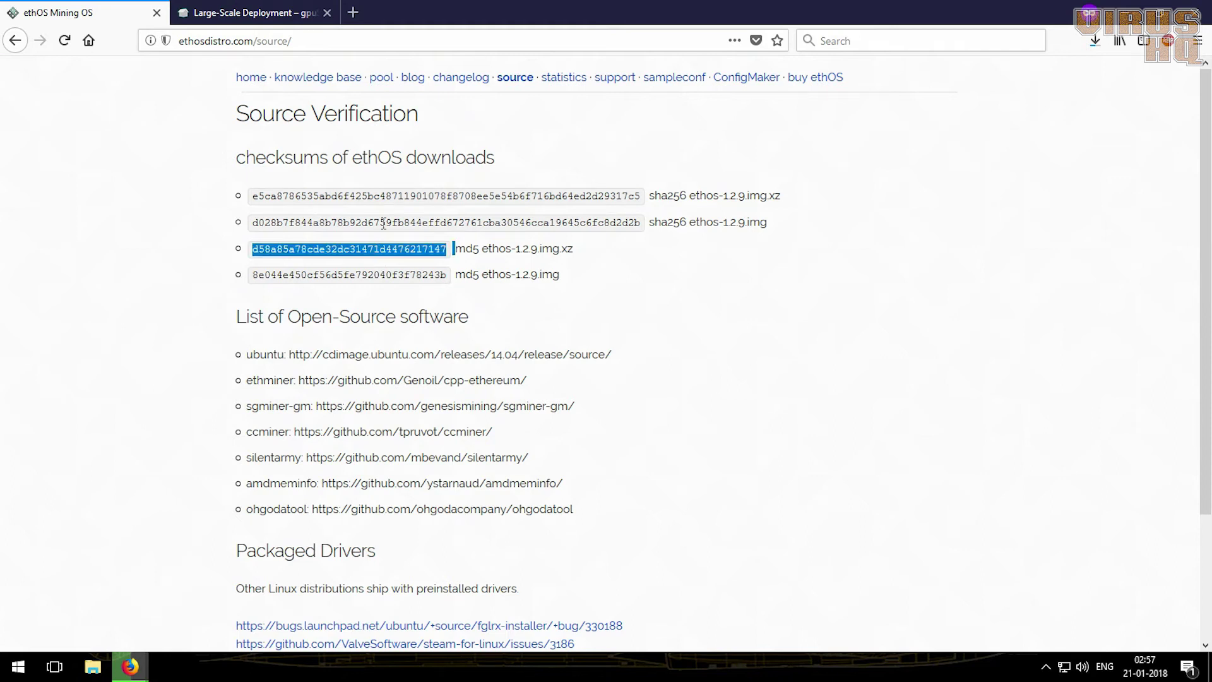
{"action": "double_click", "coordinate": [441, 194]}
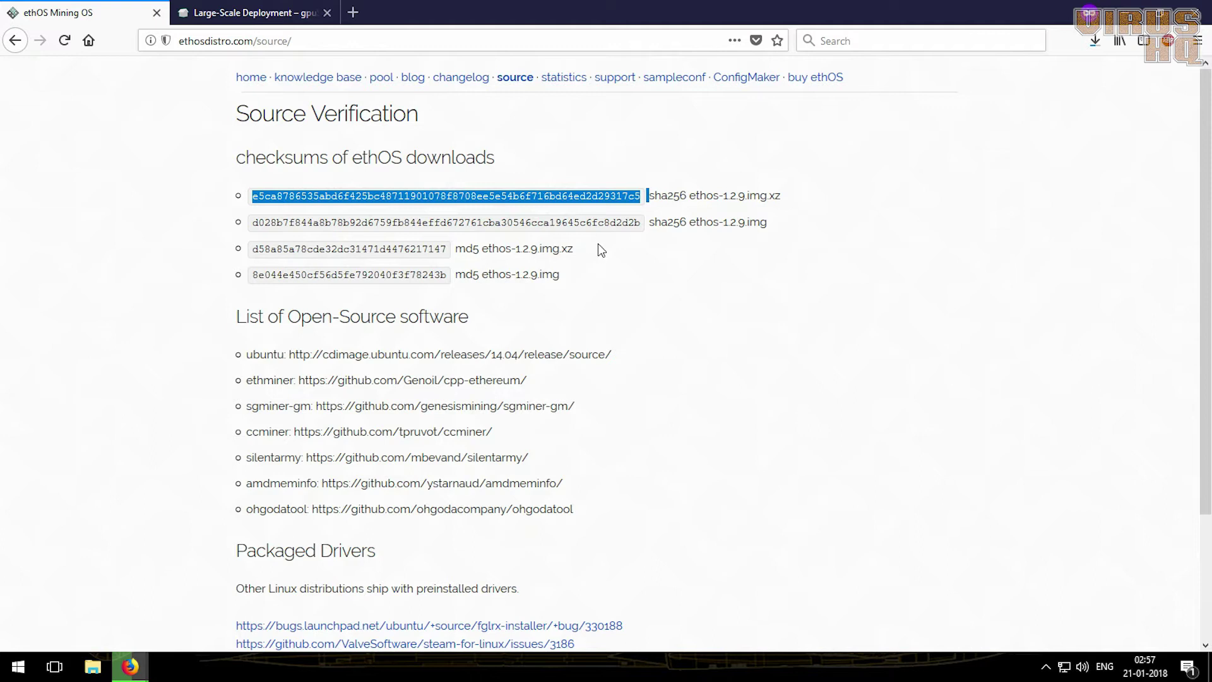
{"action": "left_click", "coordinate": [596, 245]}
{"action": "left_click", "coordinate": [1097, 41]}
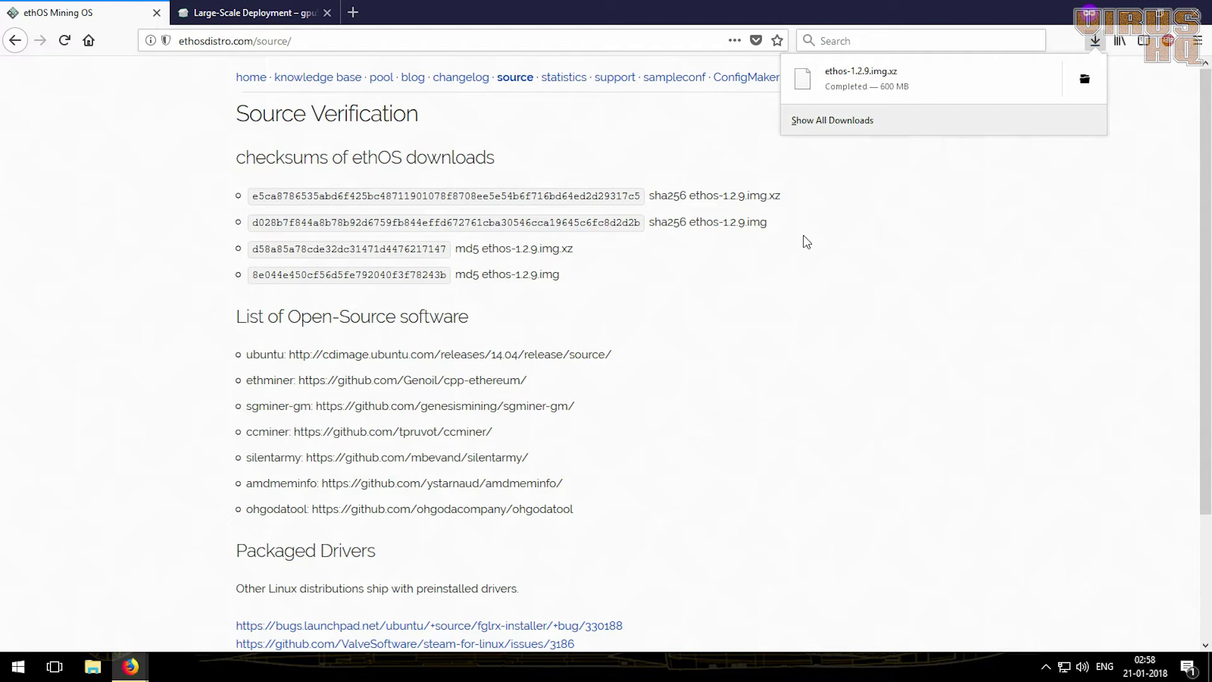
Open the Downloads\ethOS folder, position its window, and open ethos-1.2.9.img.xz.
{"action": "left_click", "coordinate": [1093, 88]}
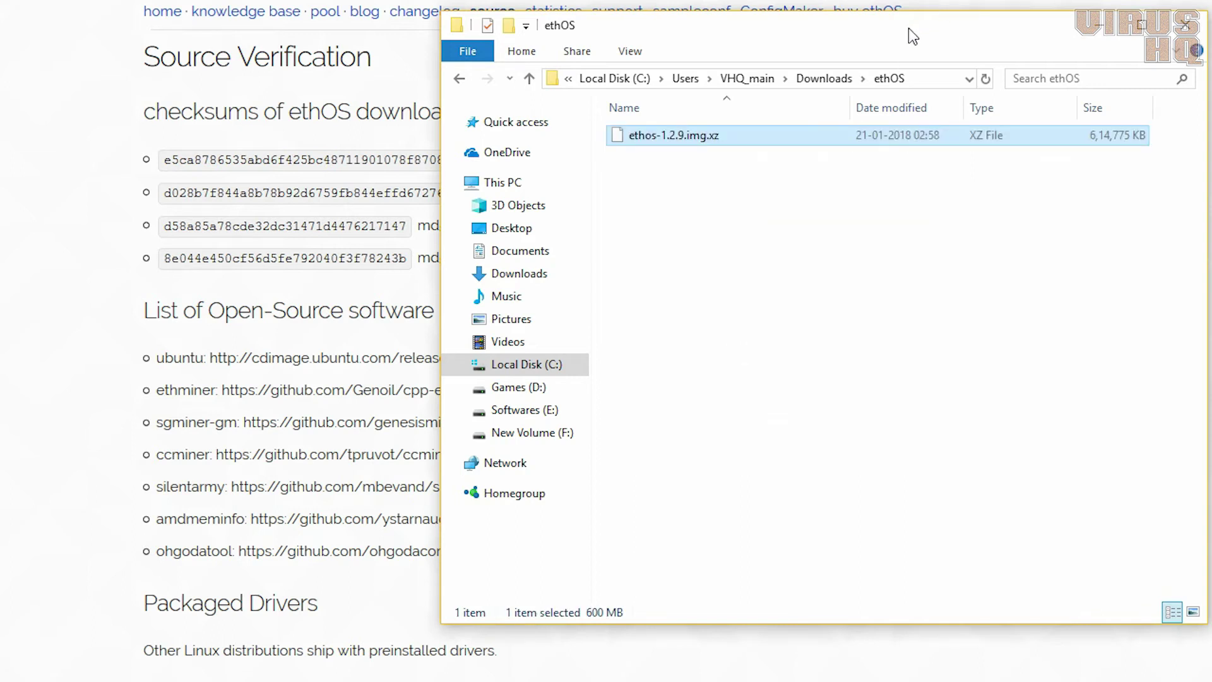
{"action": "left_click_drag", "start_coordinate": [908, 27], "coordinate": [624, 60]}
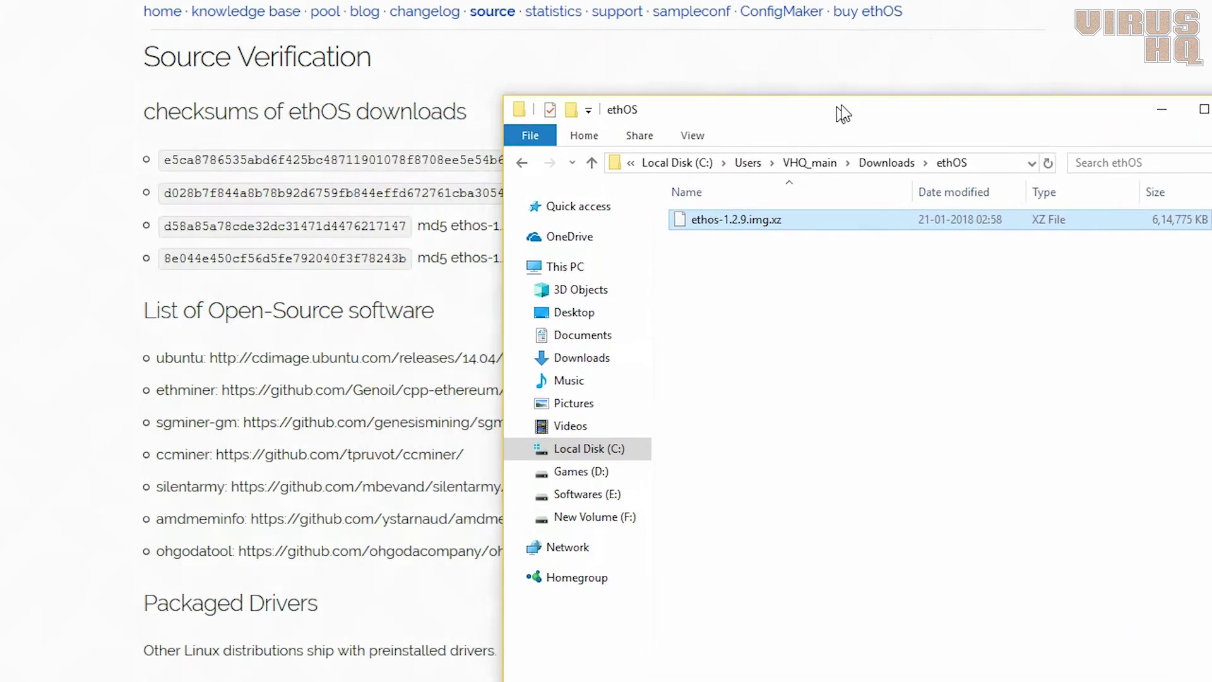
{"action": "left_click_drag", "start_coordinate": [844, 113], "coordinate": [811, 81]}
{"action": "double_click", "coordinate": [671, 184]}
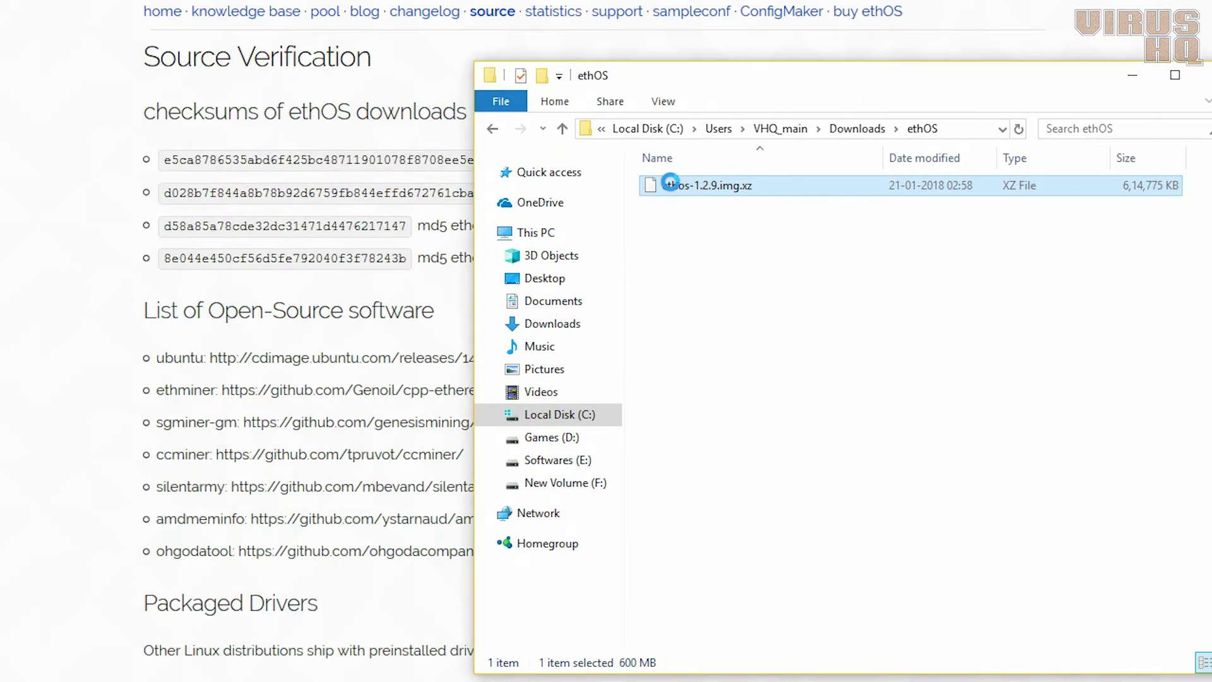
Compute the SHA-256 checksum of ethos-1.2.9.img.xz from the CRC SHA menu.
{"action": "right_click", "coordinate": [670, 183]}
{"action": "mouse_move", "coordinate": [771, 247]}
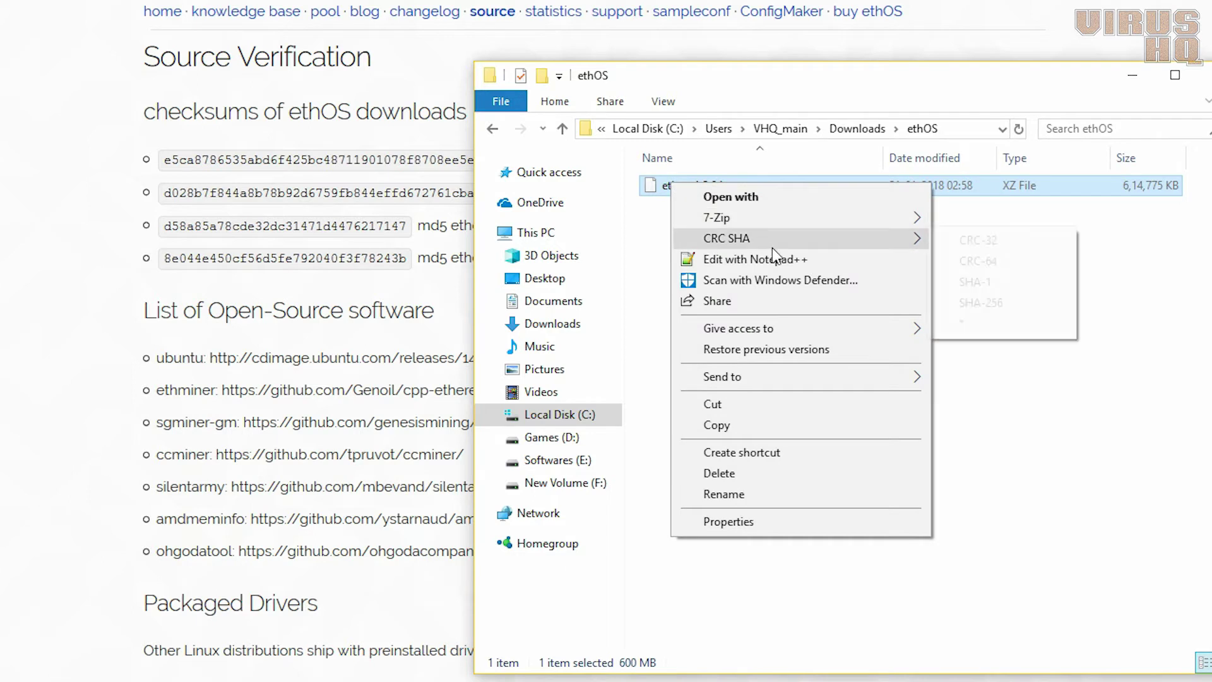
{"action": "left_click", "coordinate": [1010, 304]}
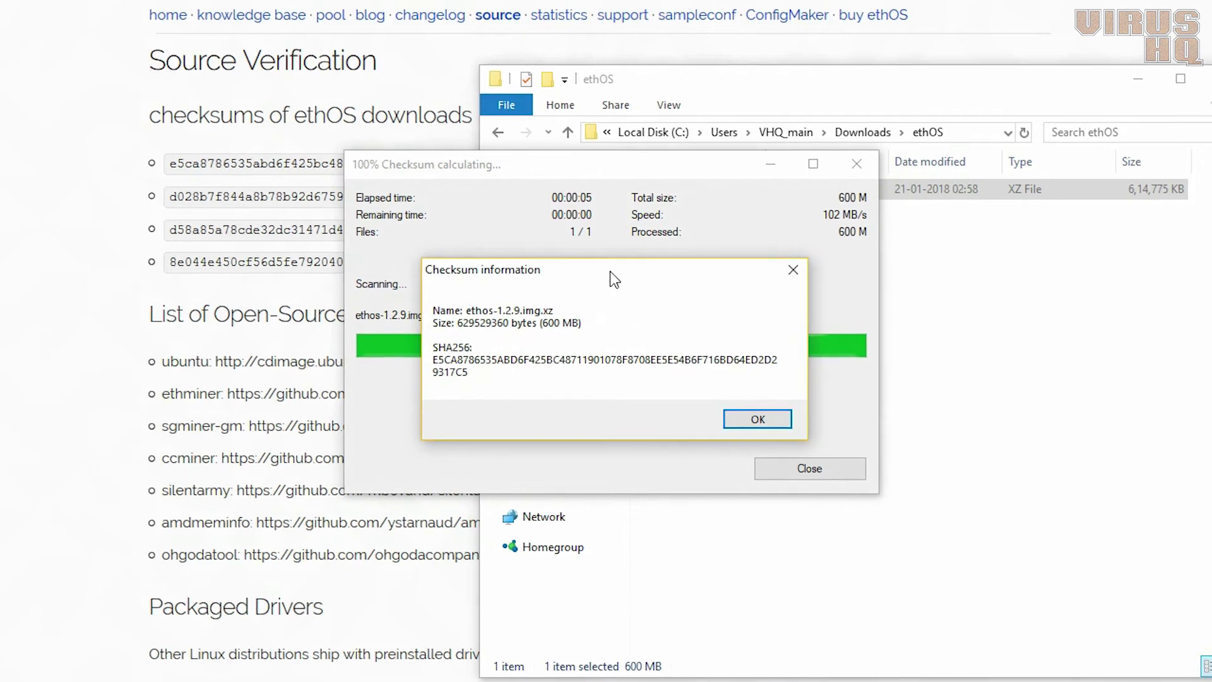
Compare the computed hash beside the website's published sha256, then close the result.
{"action": "left_click_drag", "start_coordinate": [610, 271], "coordinate": [234, 113]}
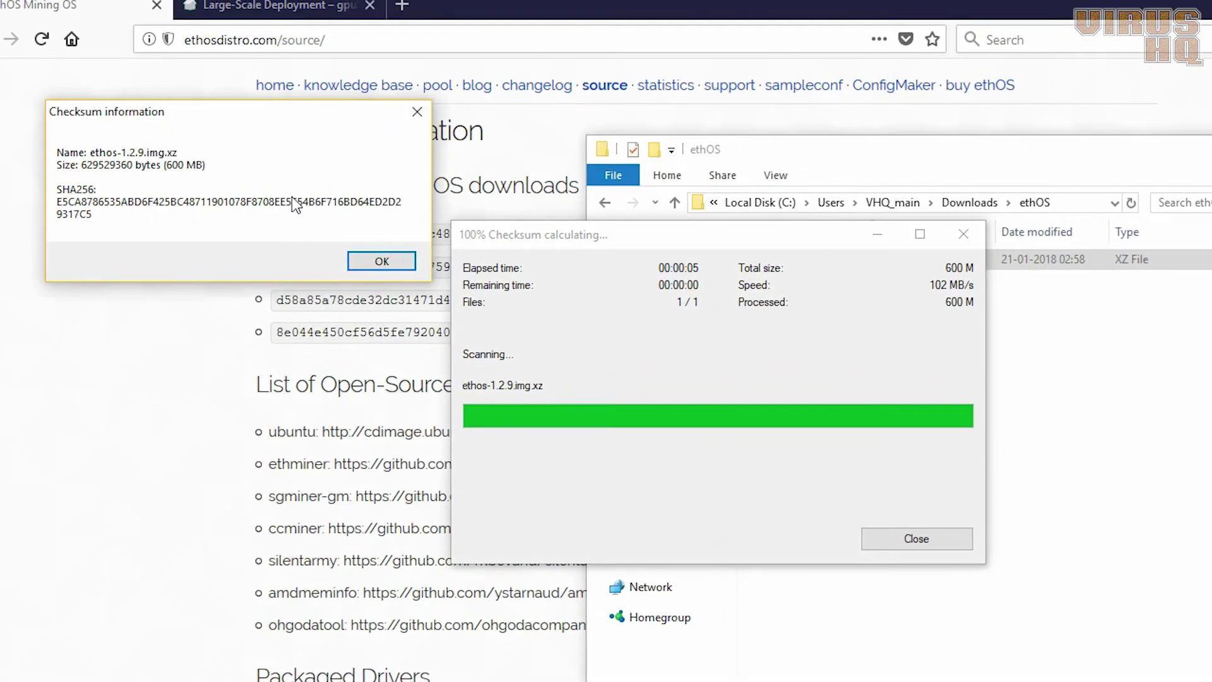
{"action": "left_click_drag", "start_coordinate": [235, 119], "coordinate": [289, 308]}
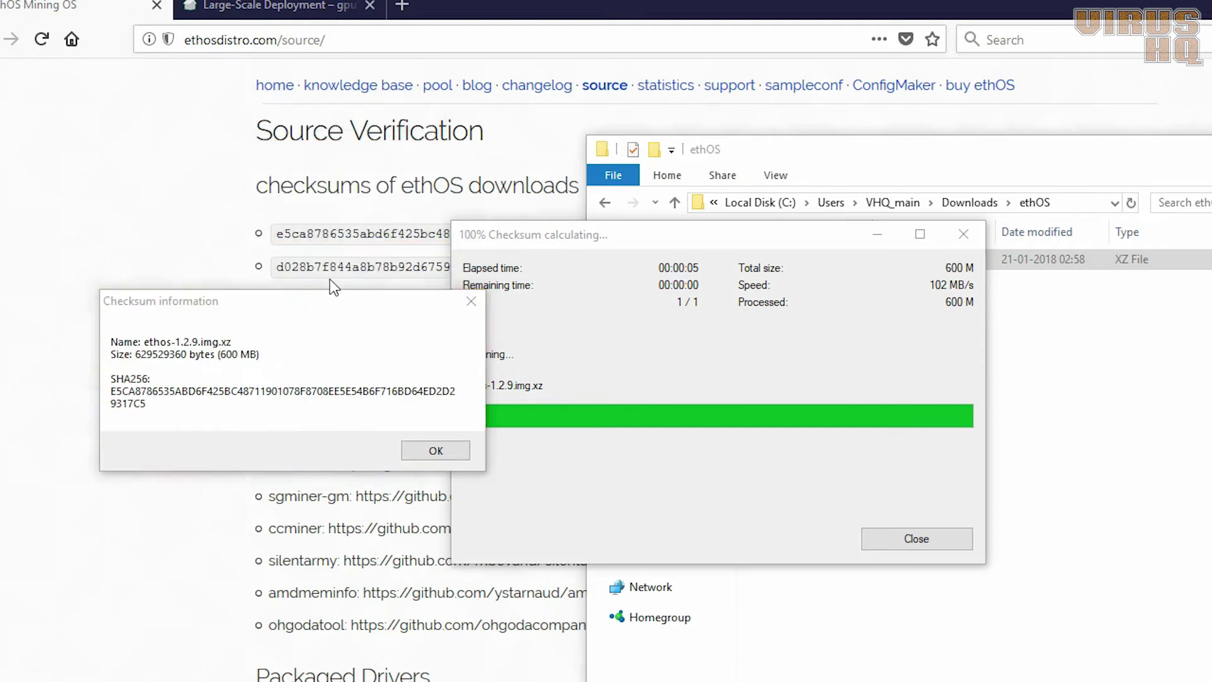
{"action": "scroll", "coordinate": [240, 230], "scroll_direction": "down", "scroll_amount": 3}
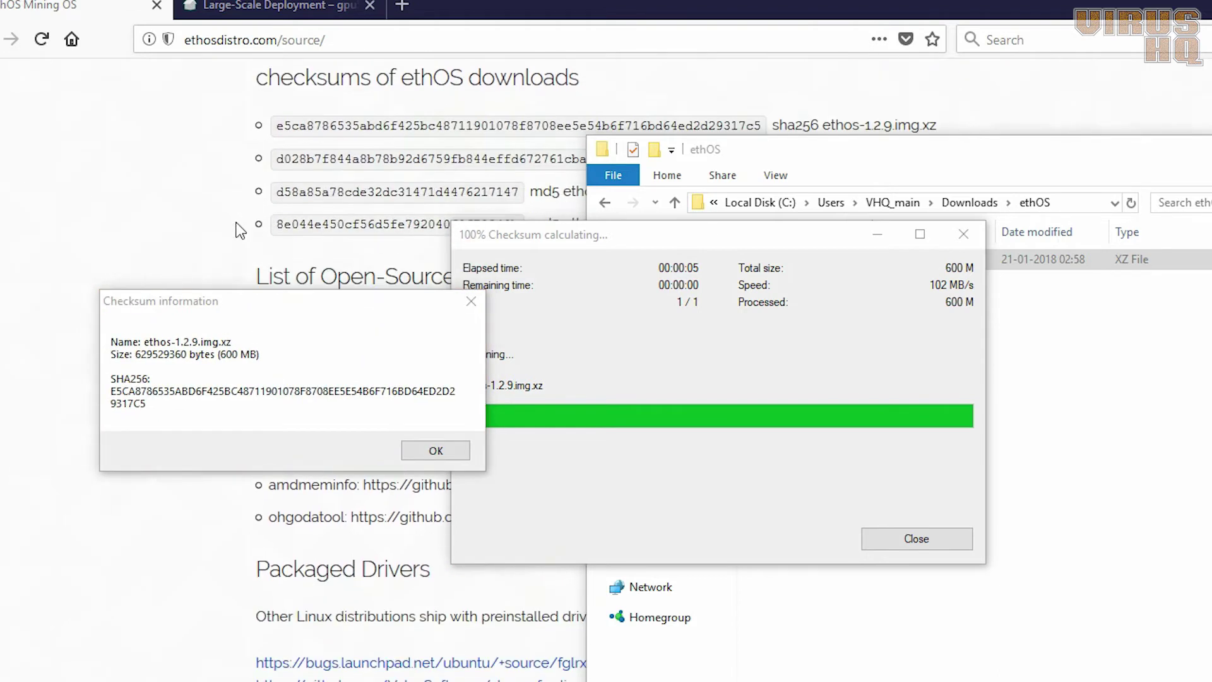
{"action": "left_click_drag", "start_coordinate": [297, 302], "coordinate": [533, 151]}
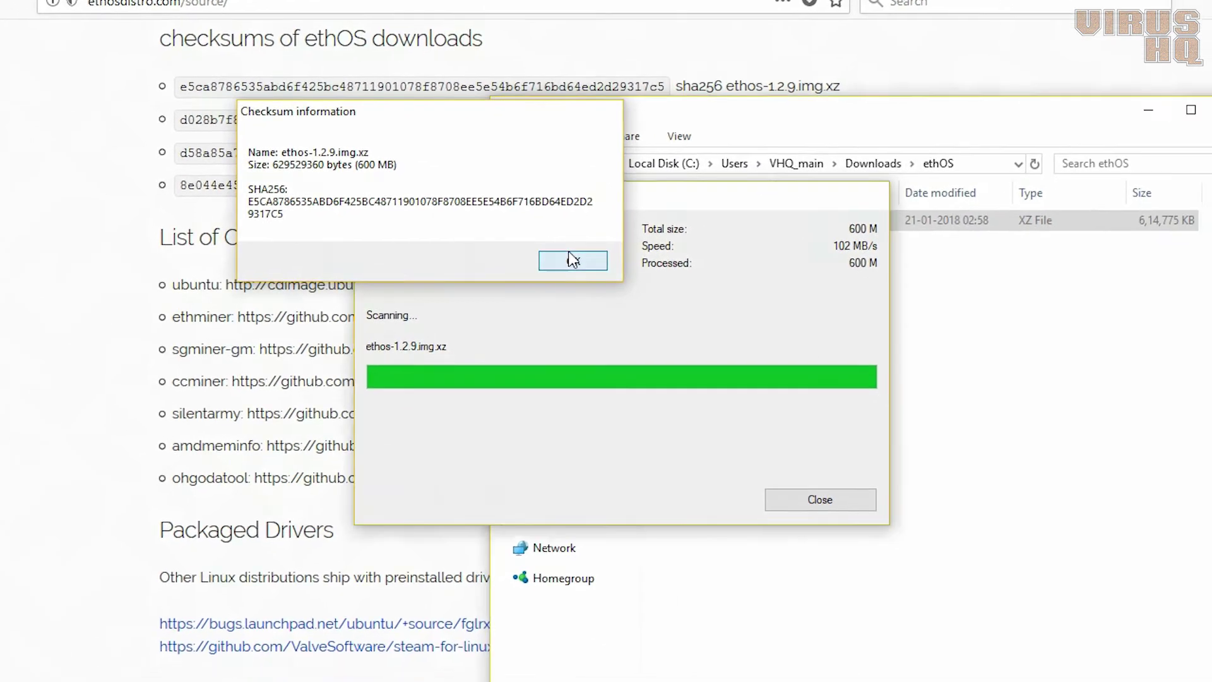
{"action": "left_click", "coordinate": [669, 300]}
Extract ethos-1.2.9.img into the ethOS folder using 7-Zip Extract Here.
{"action": "right_click", "coordinate": [590, 183]}
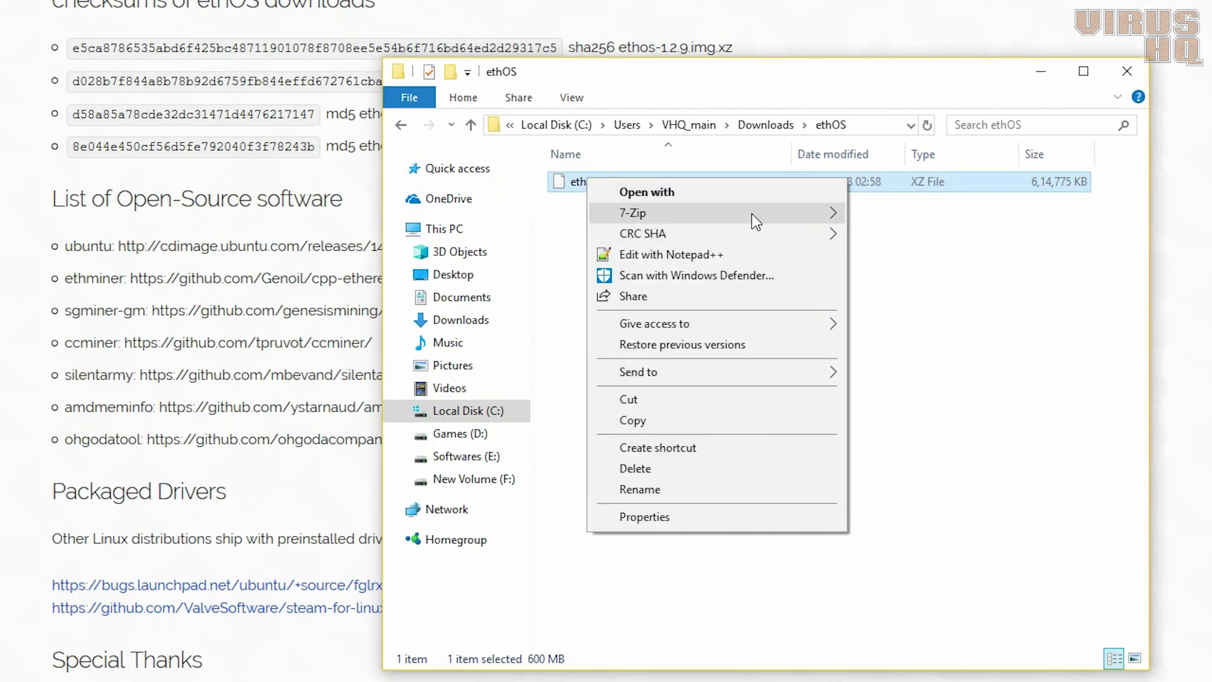
{"action": "mouse_move", "coordinate": [756, 221]}
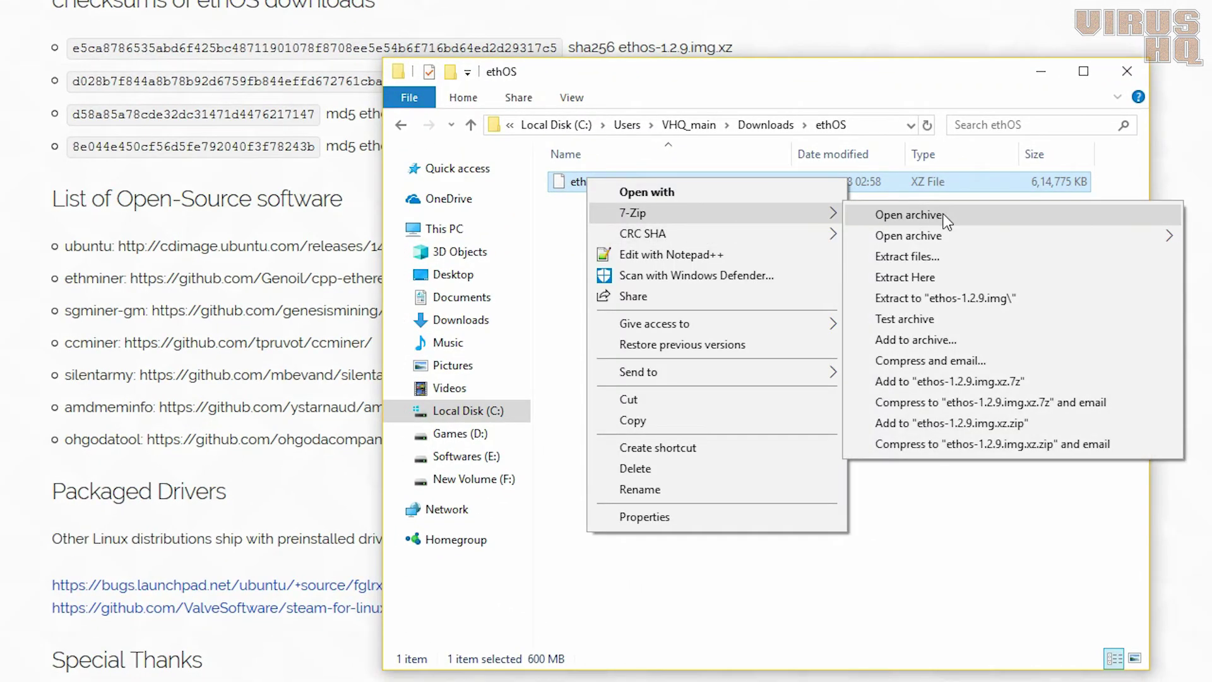
{"action": "left_click", "coordinate": [952, 276]}
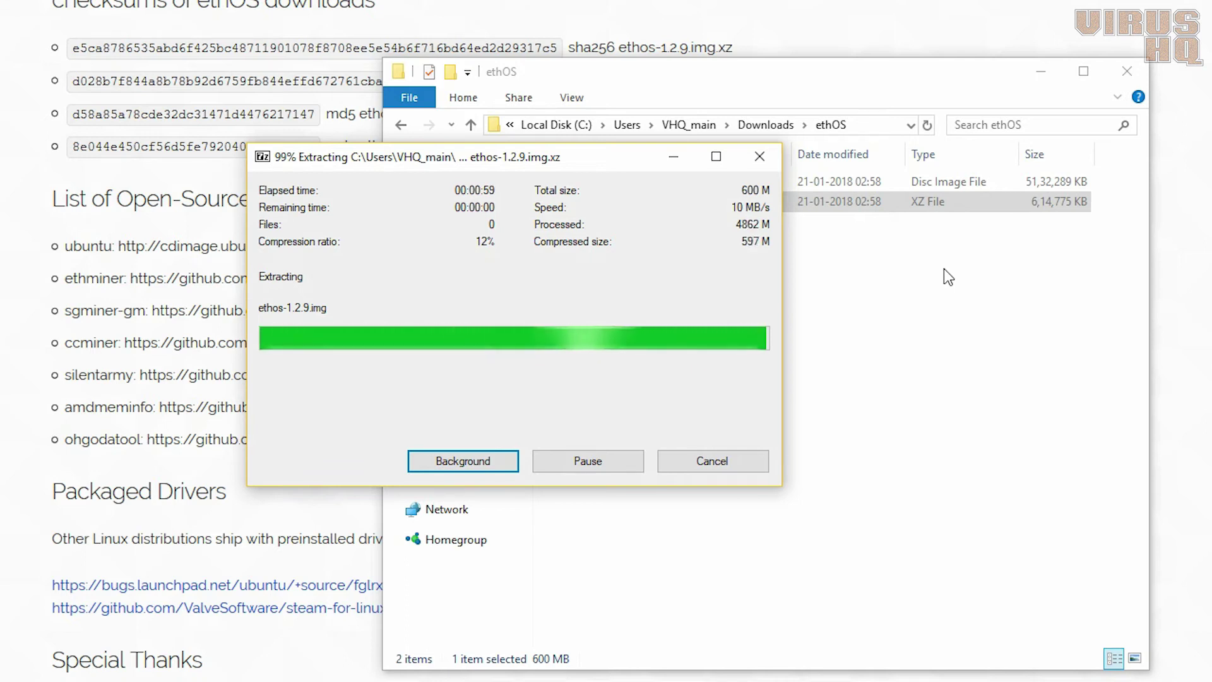
{"action": "left_click_drag", "start_coordinate": [729, 75], "coordinate": [728, 123]}
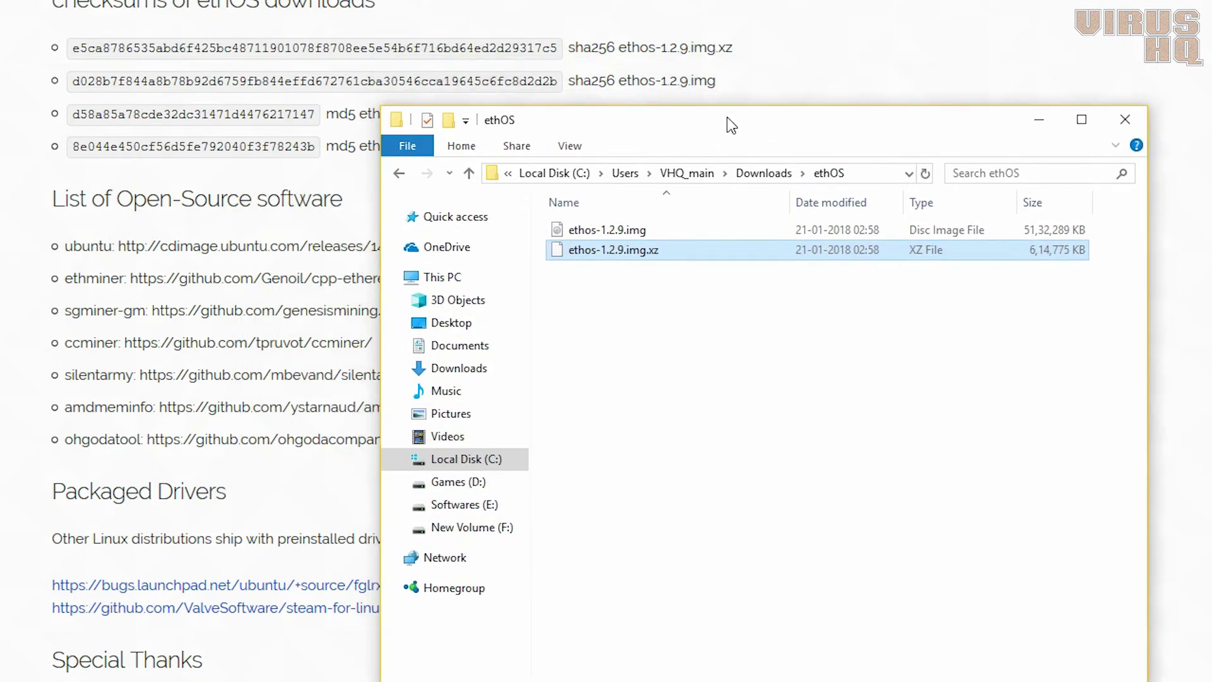
Compute the SHA-256 of ethos-1.2.9.img, compare it with the published hash, and close the result.
{"action": "right_click", "coordinate": [598, 233]}
{"action": "mouse_move", "coordinate": [758, 305]}
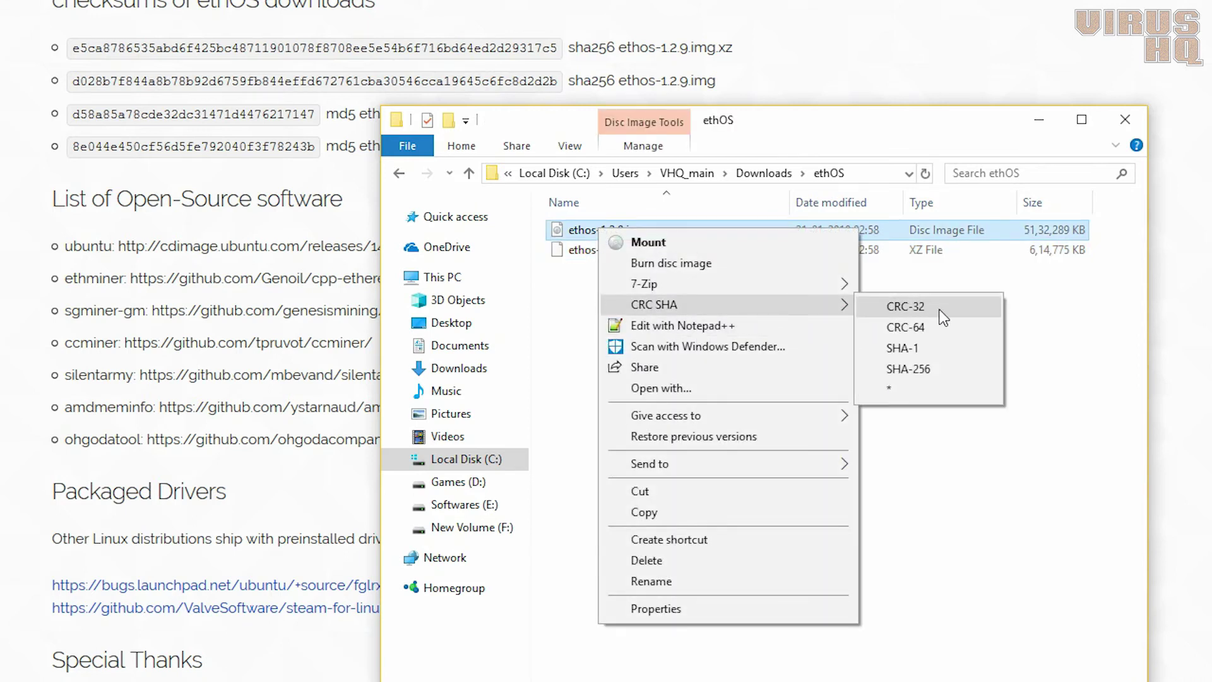
{"action": "left_click", "coordinate": [931, 369]}
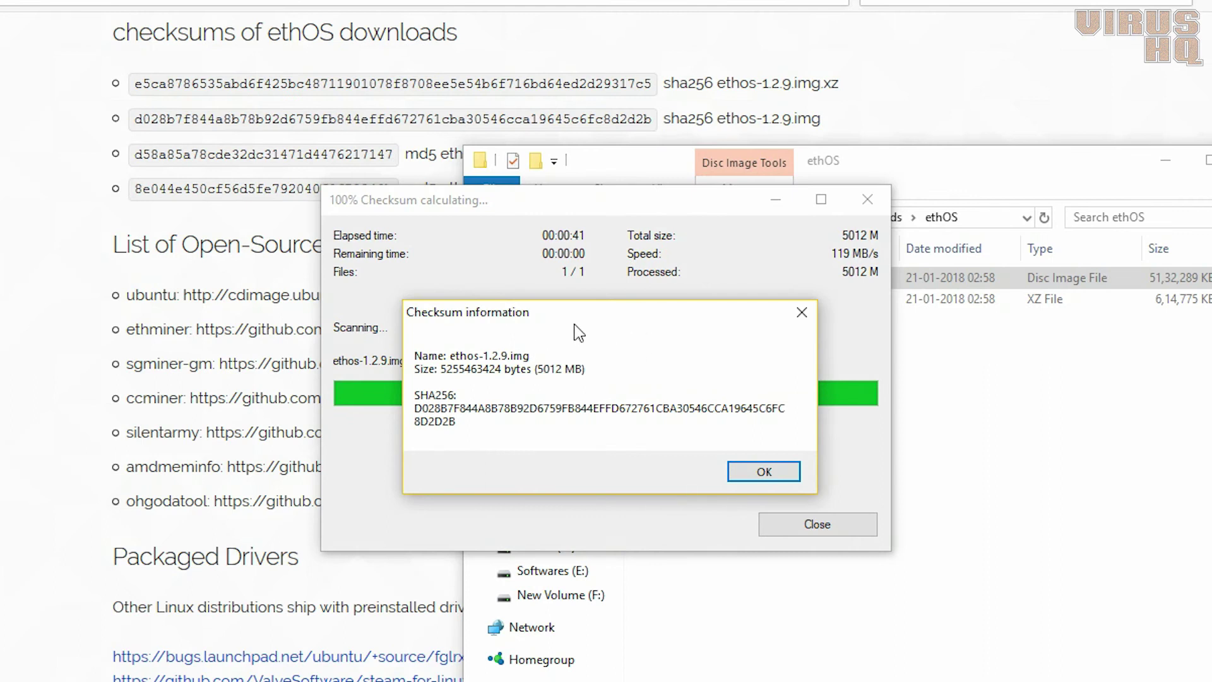
{"action": "left_click_drag", "start_coordinate": [568, 311], "coordinate": [415, 154]}
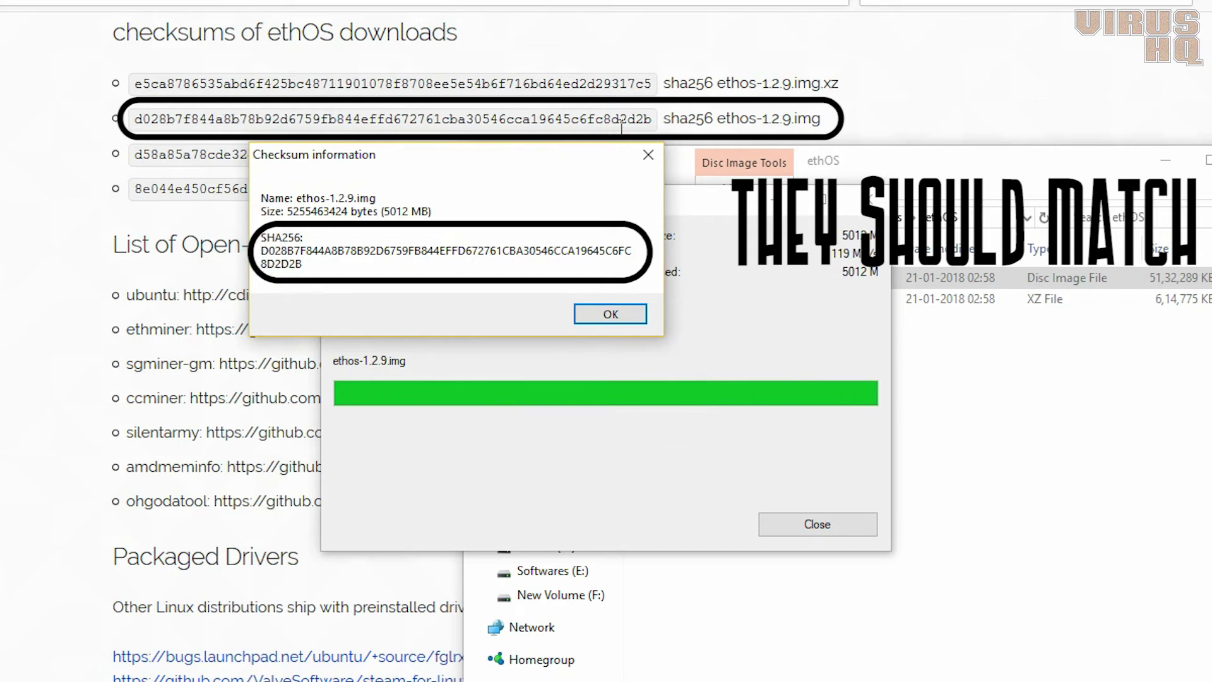
{"action": "left_click", "coordinate": [635, 308]}
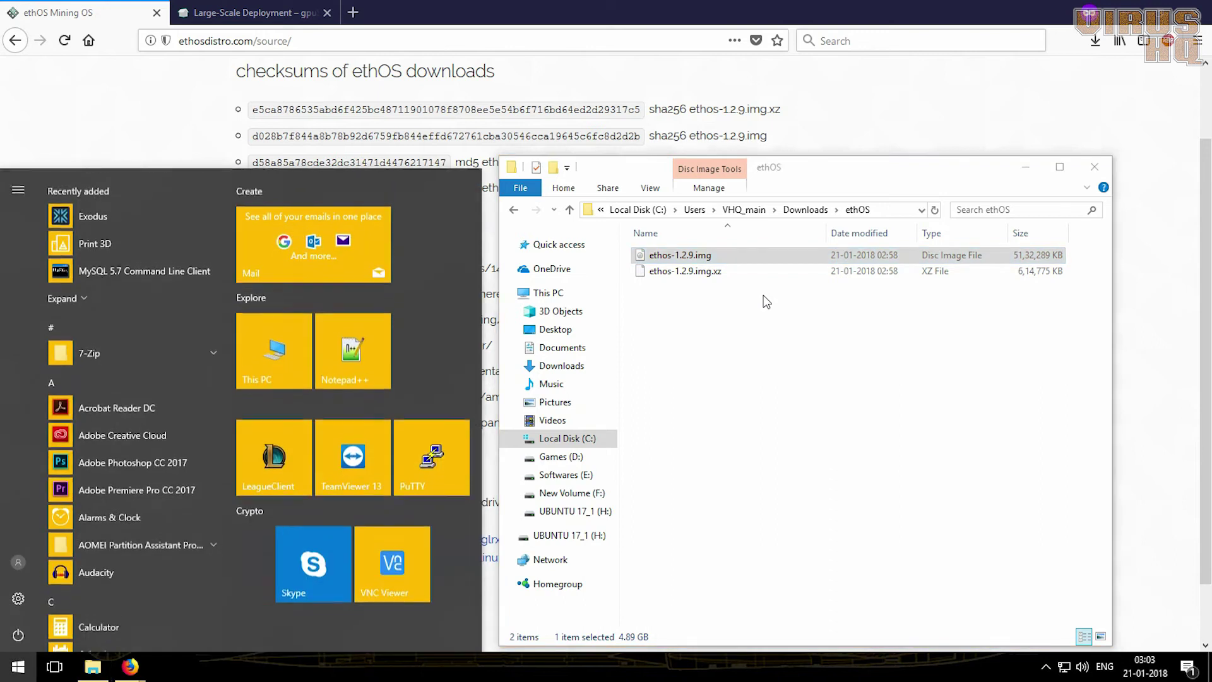
Launch HDD Raw Copy Tool and load ethos-1.2.9.img as the source file.
{"action": "type", "text": "hdd"}
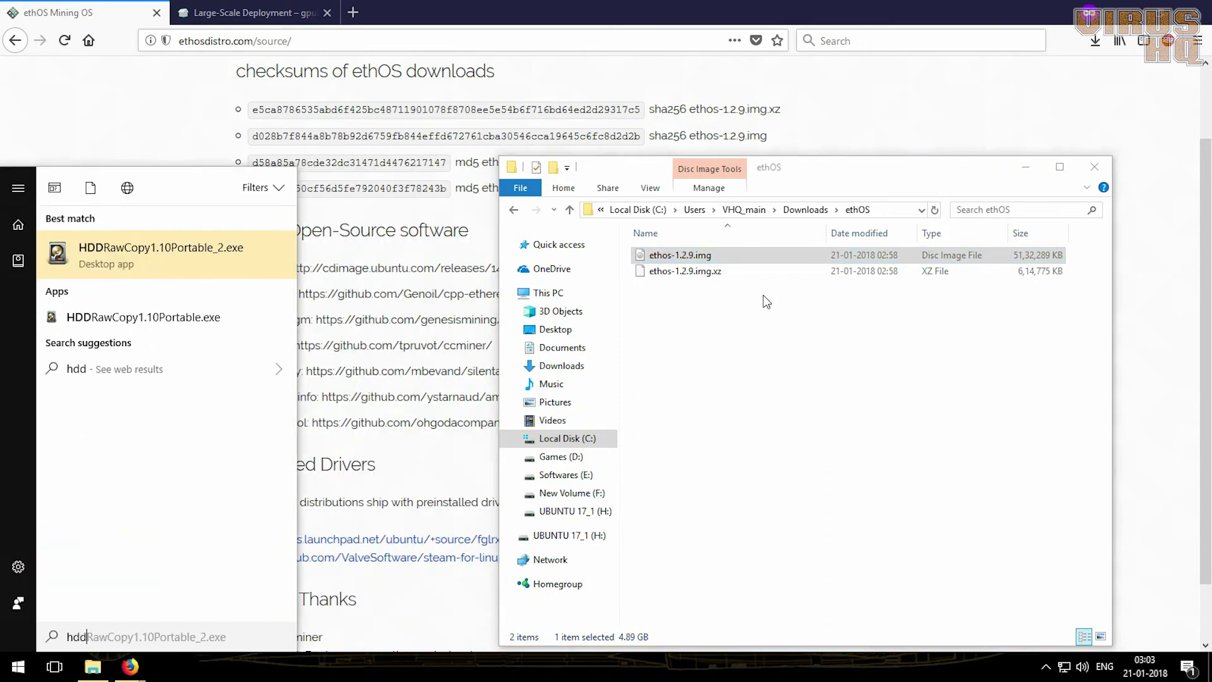
{"action": "left_click", "coordinate": [134, 262]}
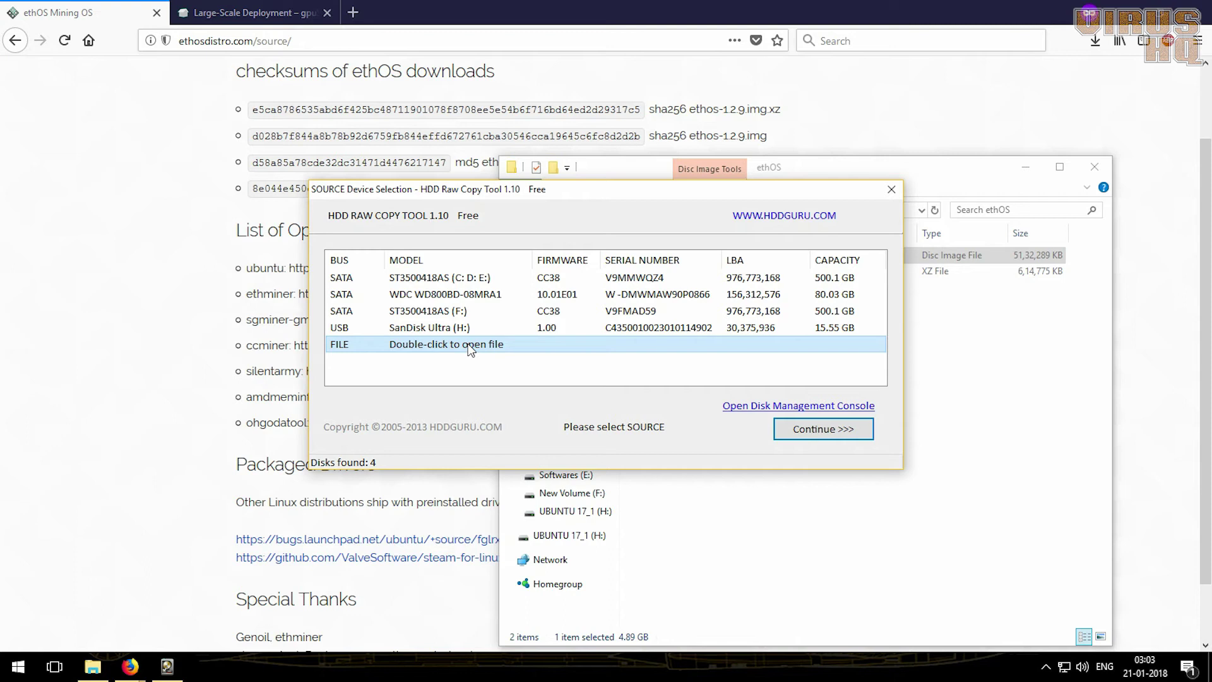
{"action": "double_click", "coordinate": [517, 343]}
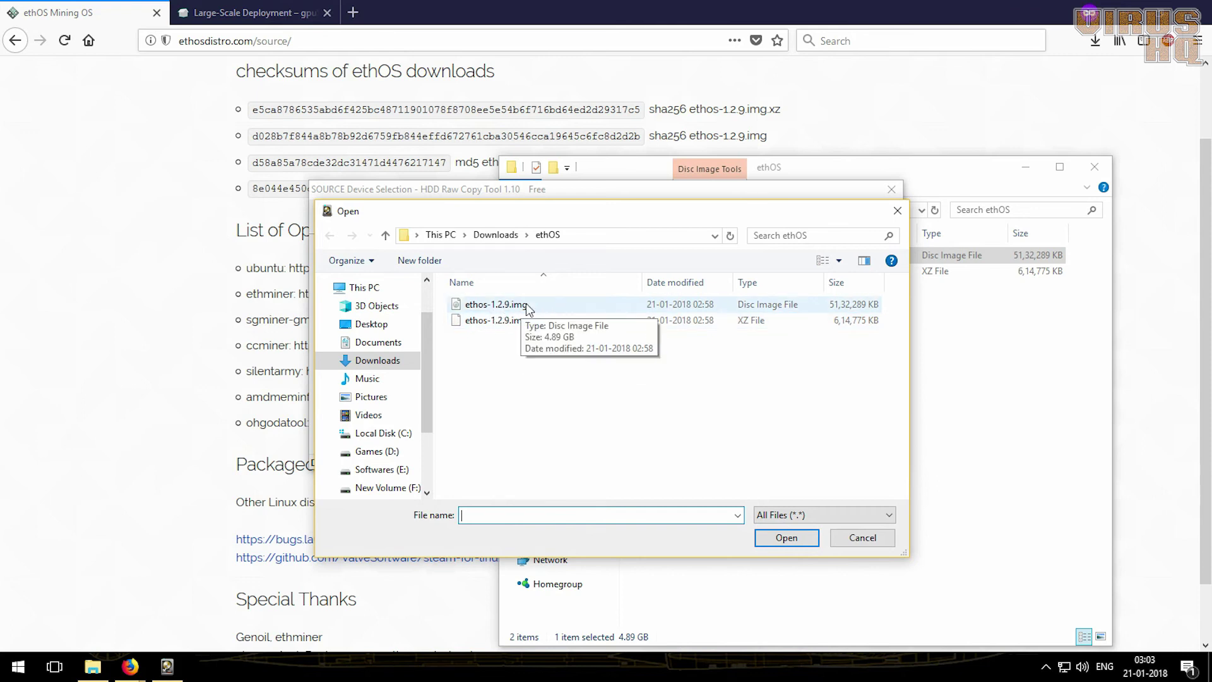
{"action": "double_click", "coordinate": [528, 305]}
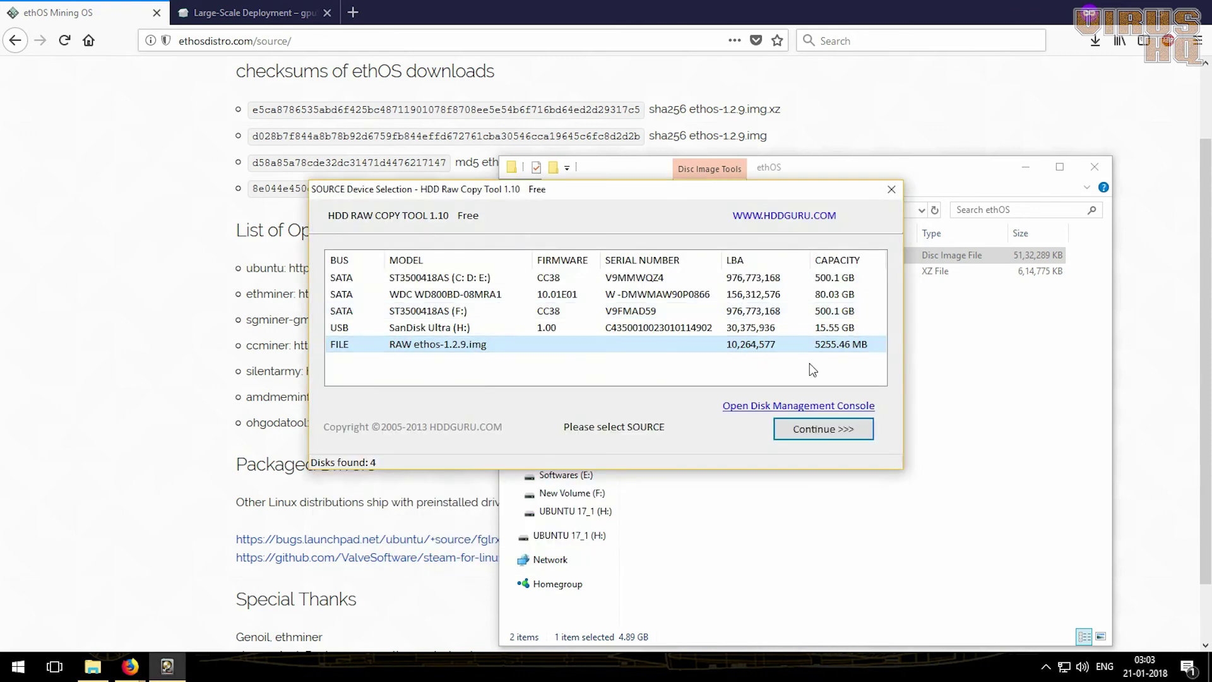
Select the 15.55 GB SanDisk Ultra (H:) USB drive as the copy target.
{"action": "left_click", "coordinate": [807, 434]}
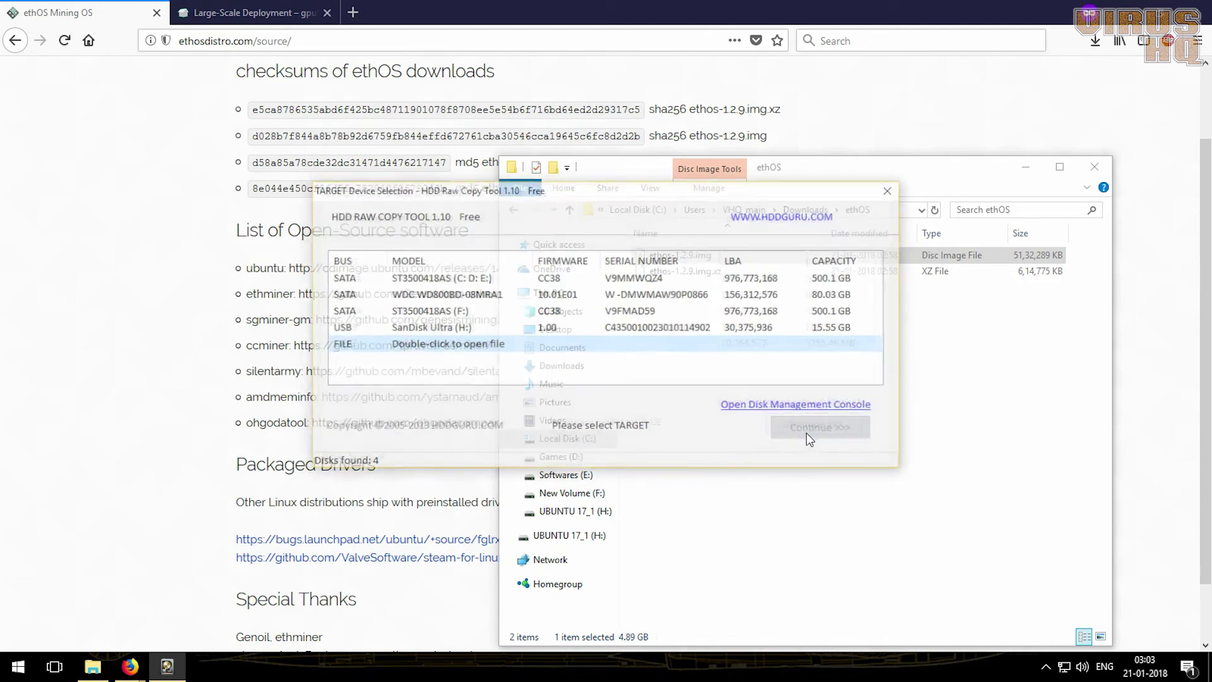
{"action": "left_click", "coordinate": [465, 327]}
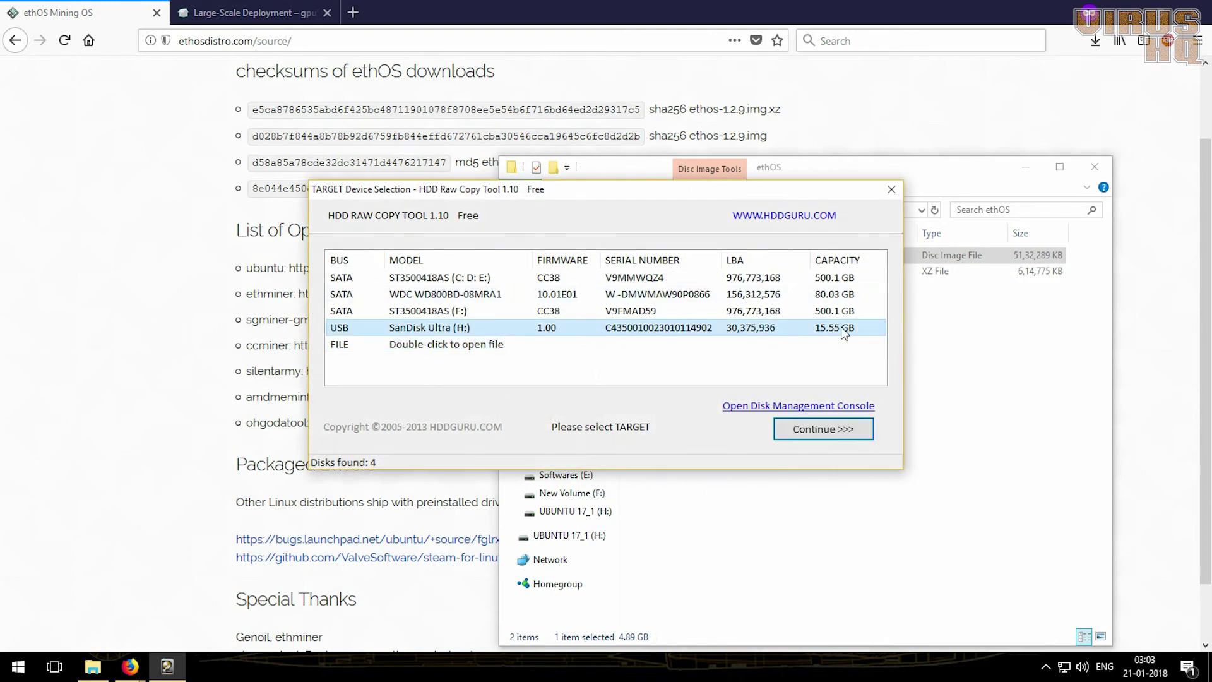
{"action": "left_click", "coordinate": [820, 433]}
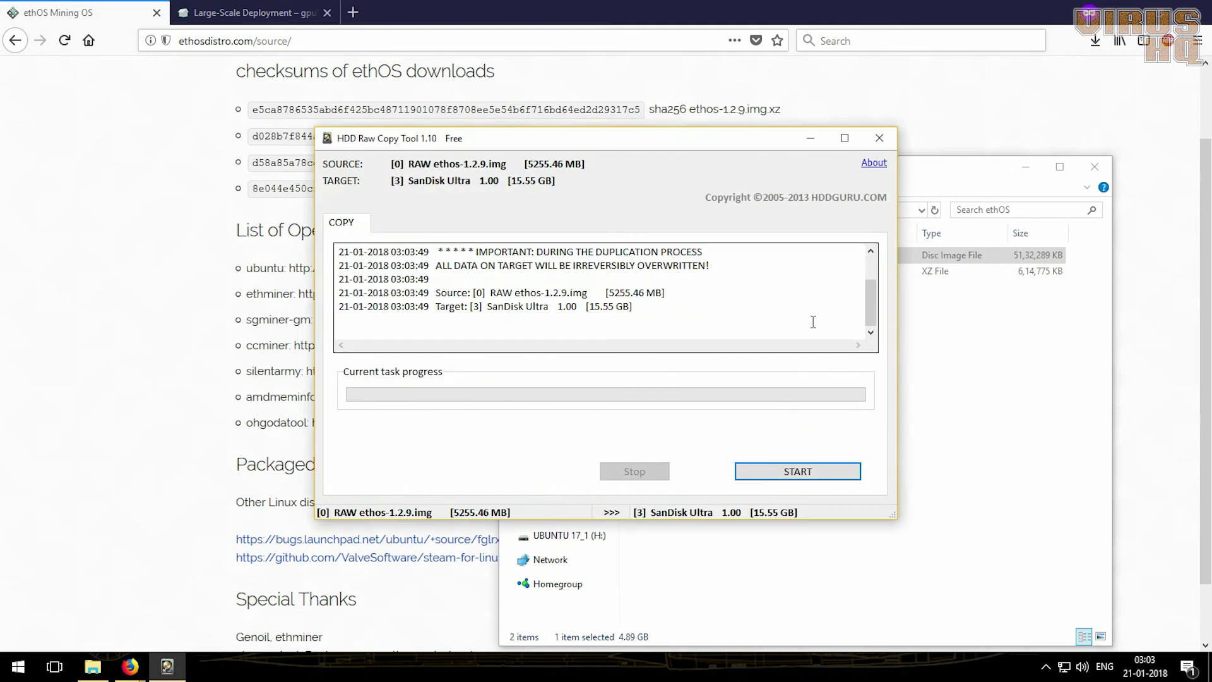
{"action": "scroll", "coordinate": [812, 322], "scroll_direction": "up", "scroll_amount": 1}
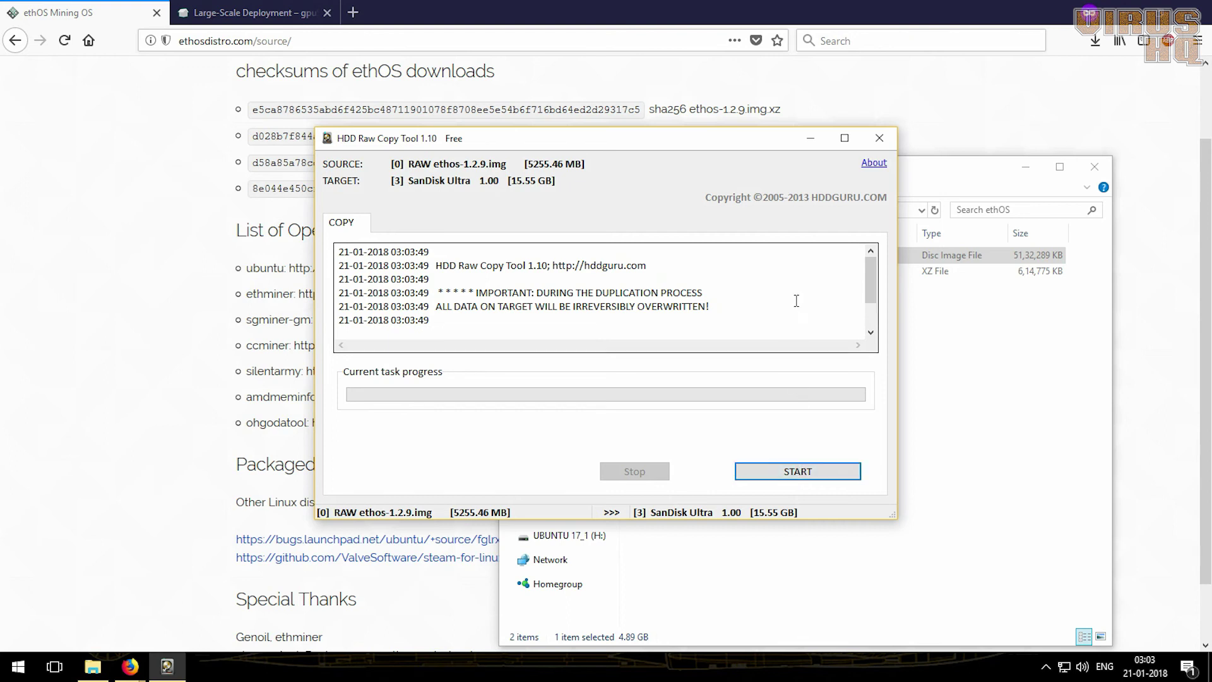
{"action": "scroll", "coordinate": [798, 298], "scroll_direction": "down", "scroll_amount": 1}
{"action": "scroll", "coordinate": [834, 259], "scroll_direction": "up", "scroll_amount": 1}
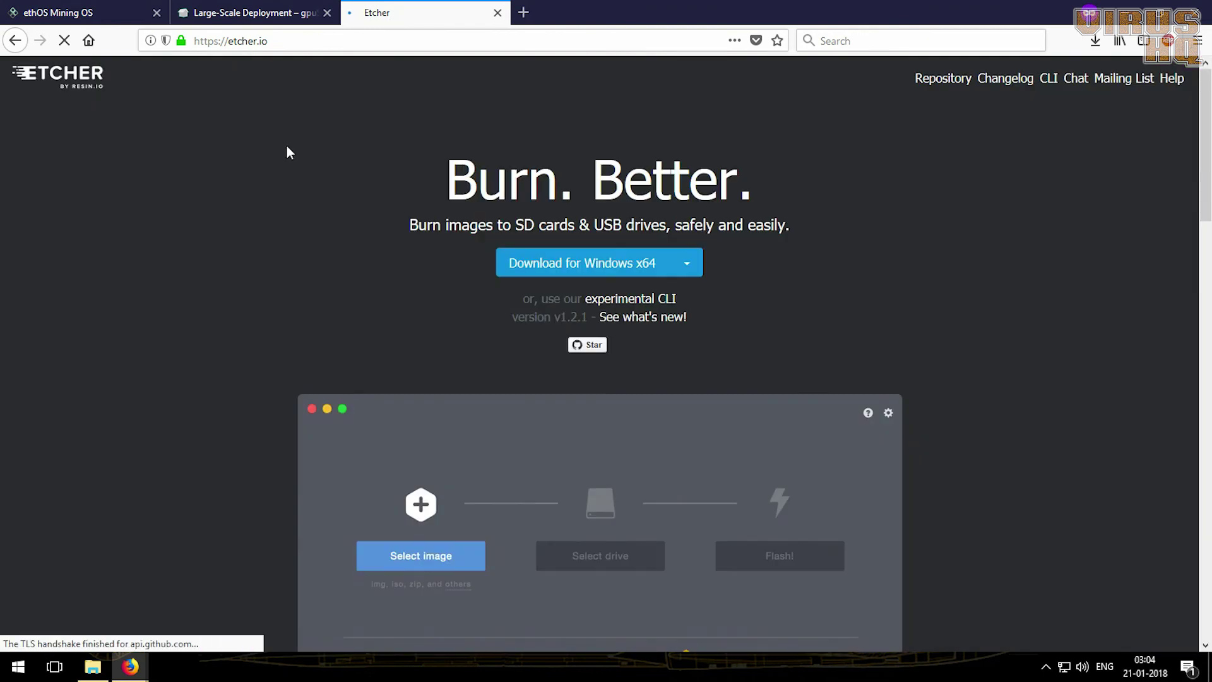
Scroll the etcher.io Downloads section and reveal the other builds beside Download for Windows x64.
{"action": "scroll", "coordinate": [223, 392], "scroll_direction": "down", "scroll_amount": 3}
{"action": "scroll", "coordinate": [221, 392], "scroll_direction": "down", "scroll_amount": 15}
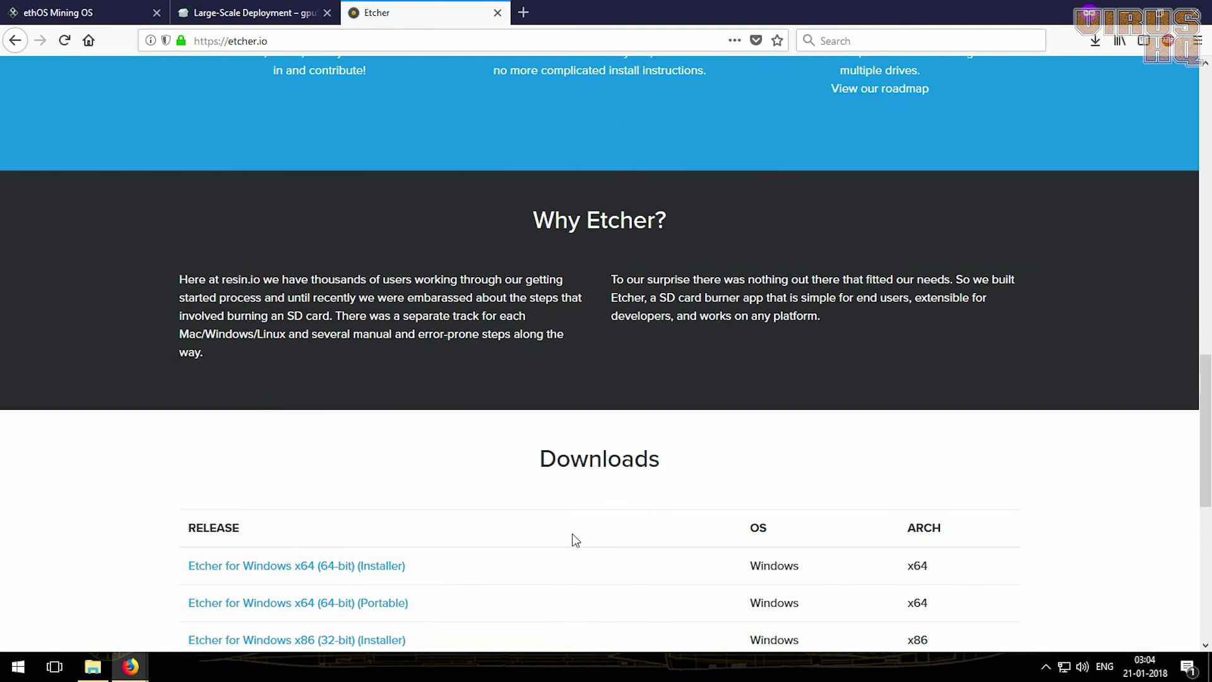
{"action": "scroll", "coordinate": [572, 539], "scroll_direction": "down", "scroll_amount": 4}
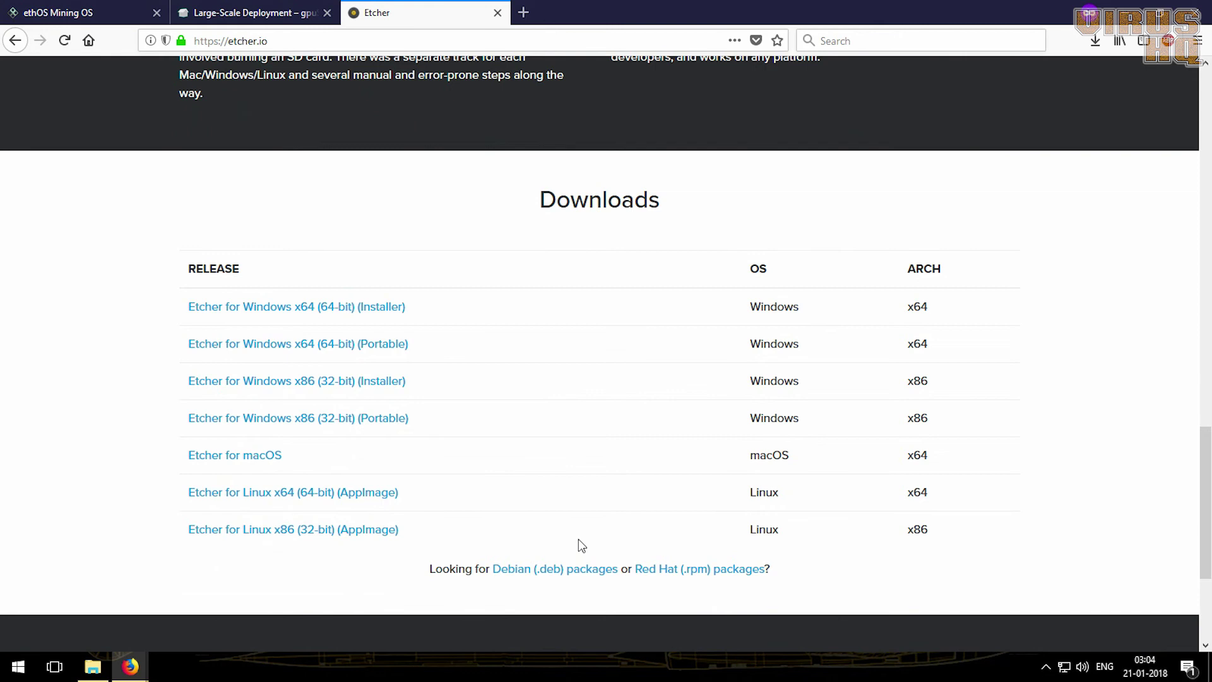
{"action": "scroll", "coordinate": [580, 543], "scroll_direction": "down", "scroll_amount": 3}
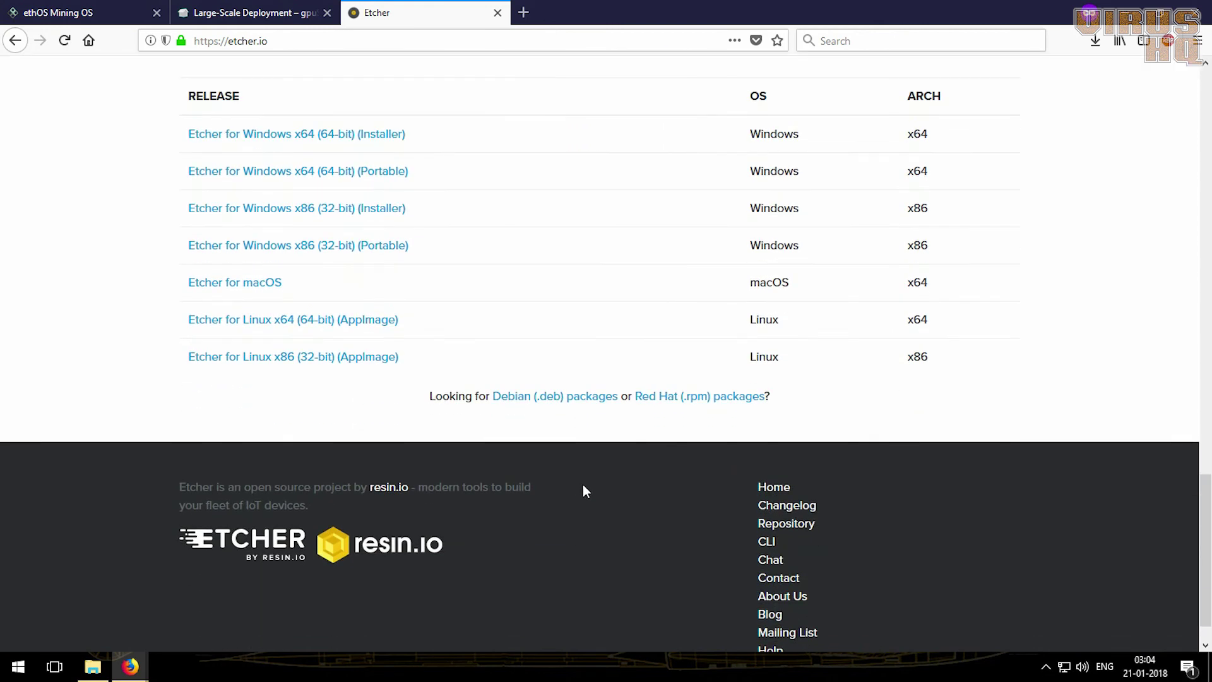
{"action": "scroll", "coordinate": [584, 490], "scroll_direction": "up", "scroll_amount": 15}
{"action": "scroll", "coordinate": [596, 478], "scroll_direction": "up", "scroll_amount": 5}
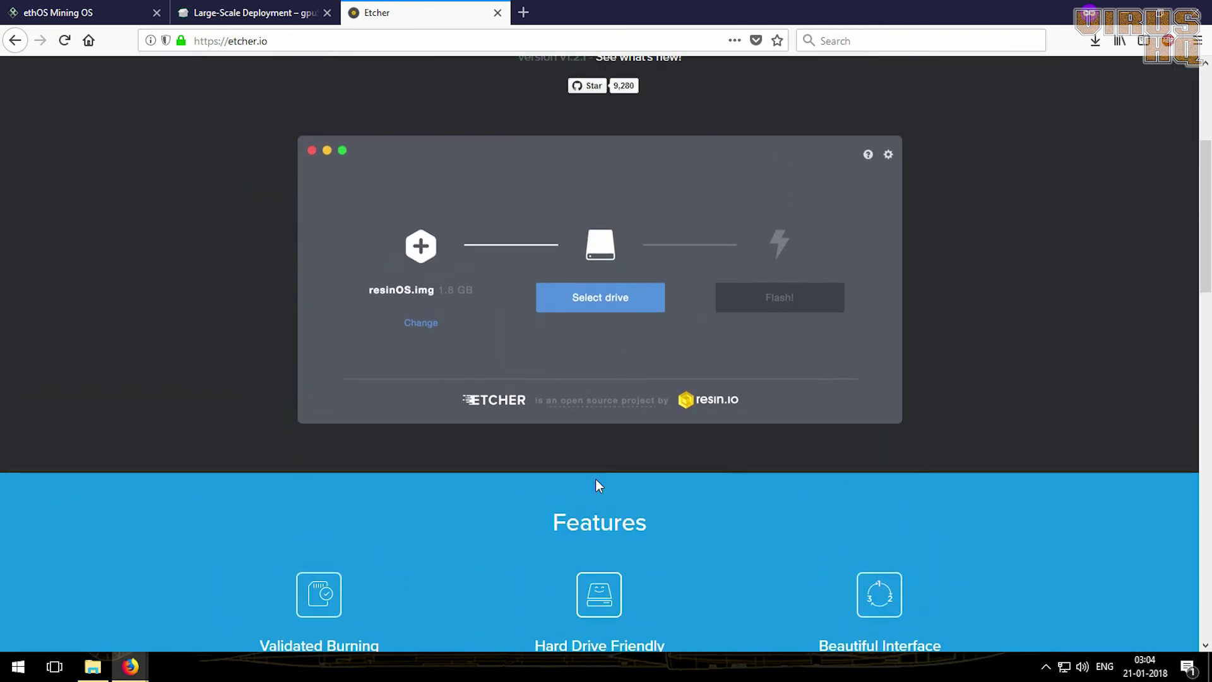
{"action": "scroll", "coordinate": [596, 478], "scroll_direction": "down", "scroll_amount": 4}
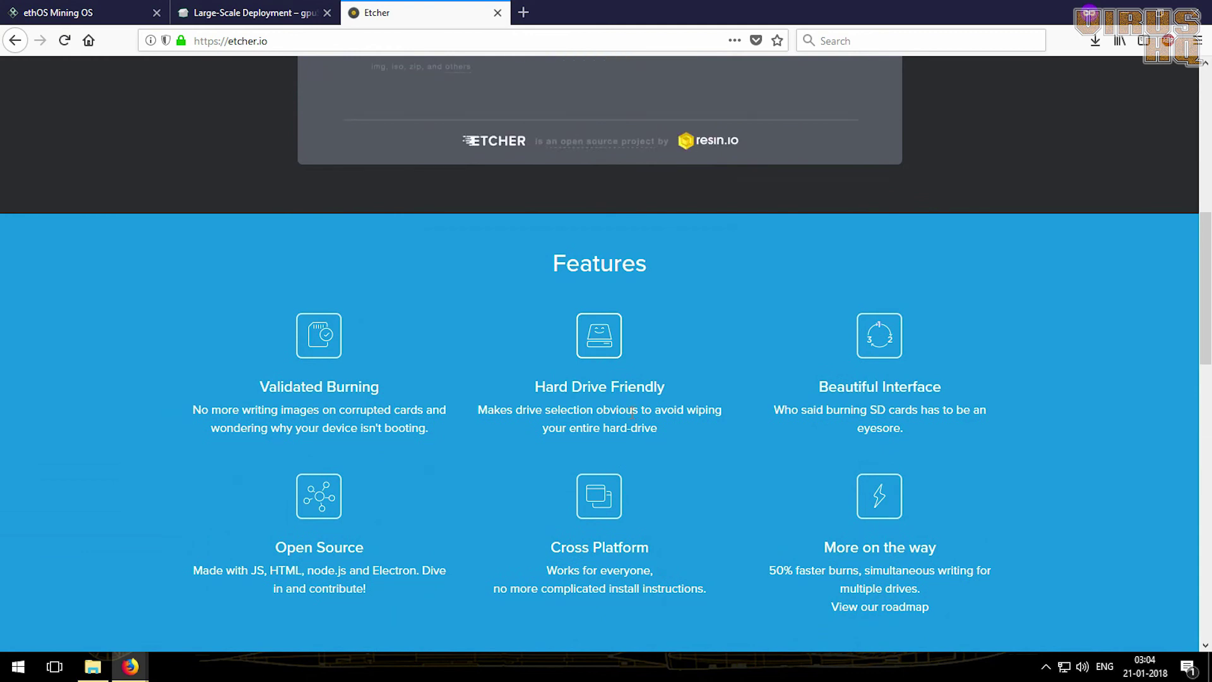
{"action": "scroll", "coordinate": [644, 467], "scroll_direction": "up", "scroll_amount": 4}
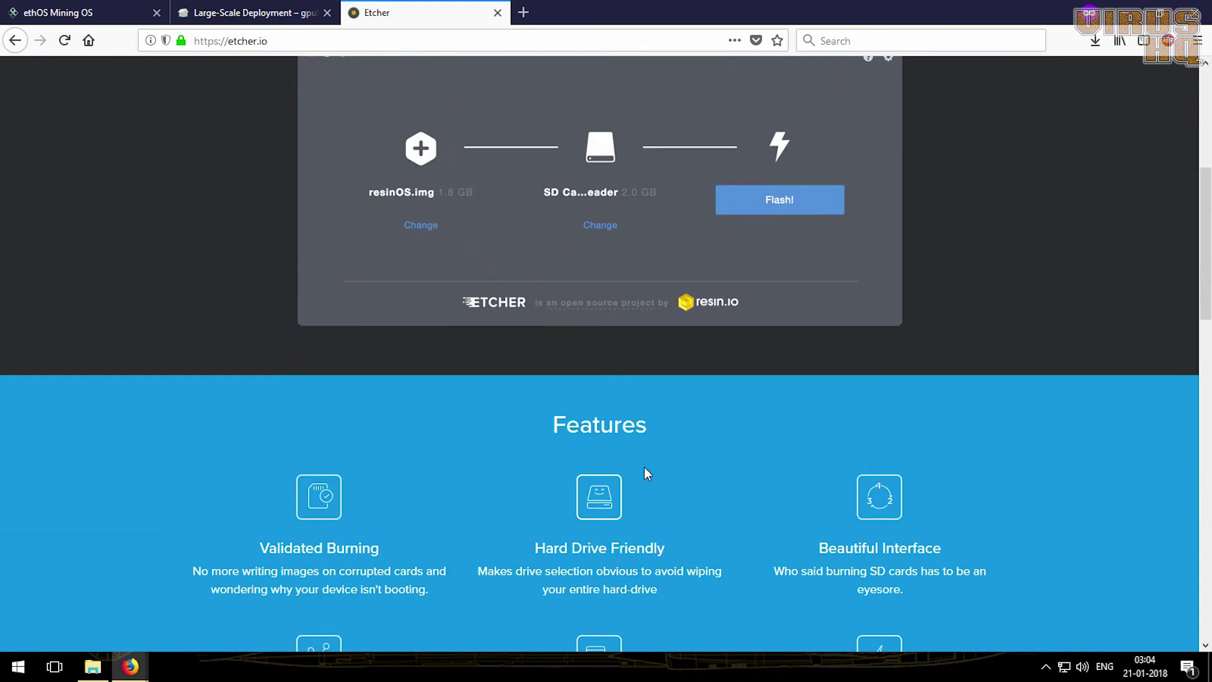
{"action": "scroll", "coordinate": [637, 478], "scroll_direction": "up", "scroll_amount": 1}
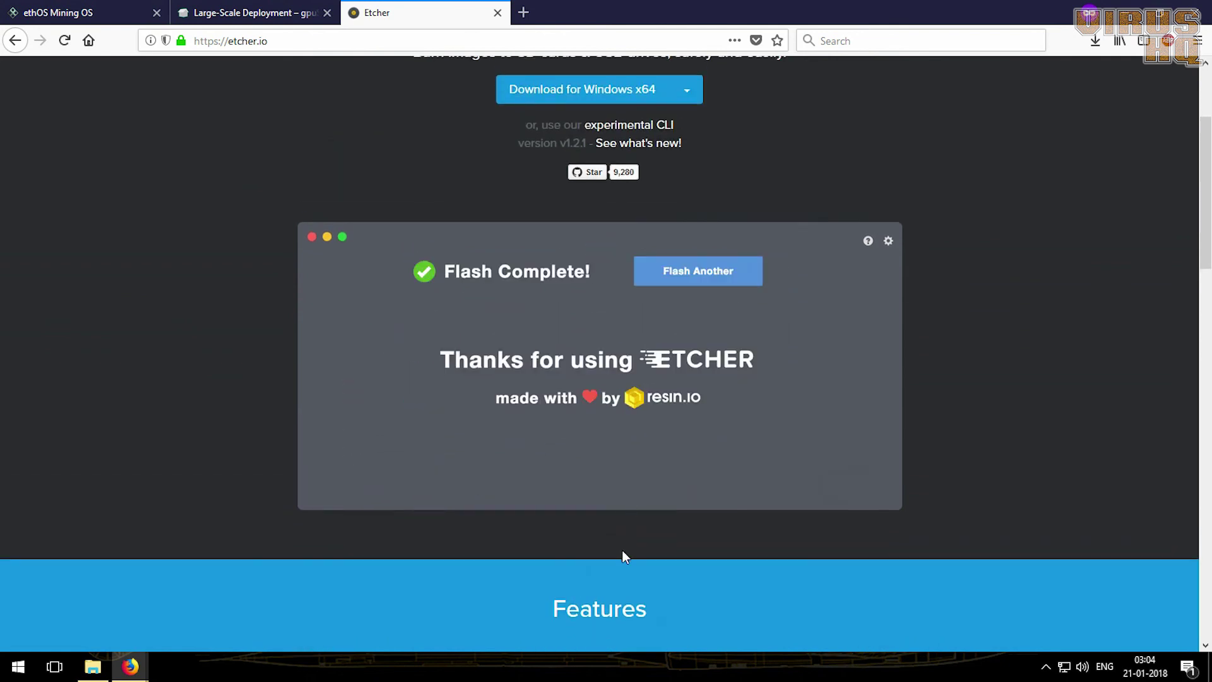
{"action": "scroll", "coordinate": [697, 487], "scroll_direction": "up", "scroll_amount": 2}
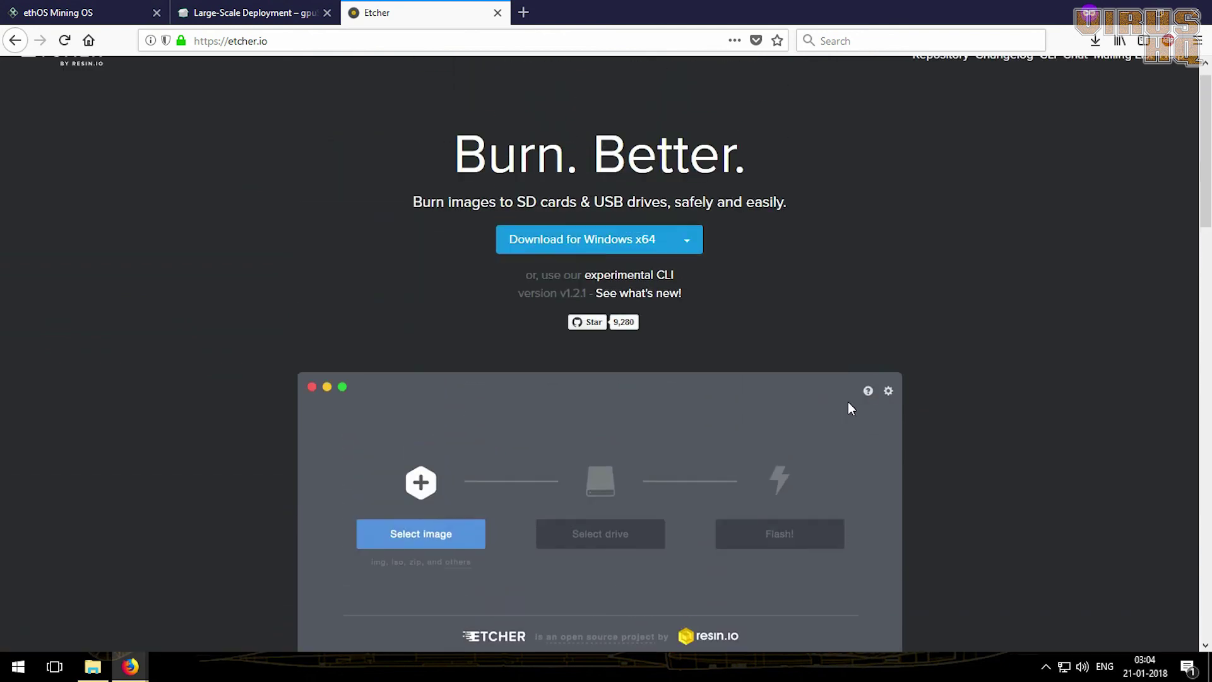
{"action": "scroll", "coordinate": [687, 347], "scroll_direction": "down", "scroll_amount": 1}
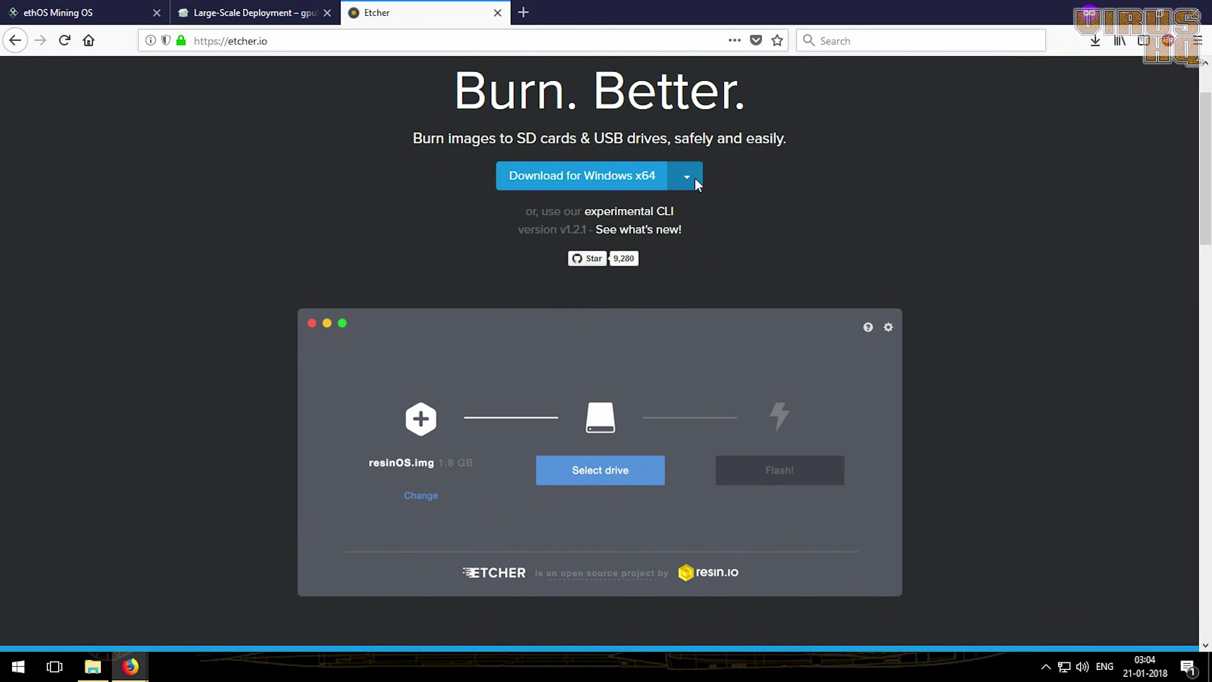
{"action": "left_click", "coordinate": [694, 181]}
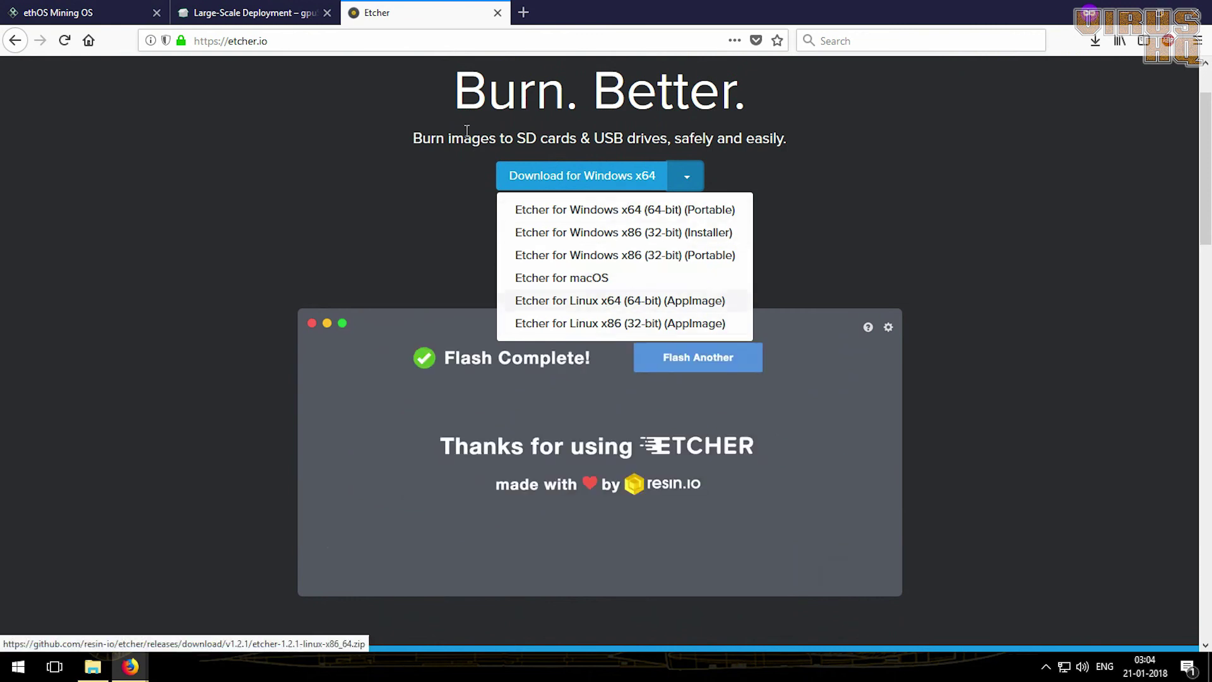
Launch the Etcher app from the Start menu search.
{"action": "left_click", "coordinate": [17, 667]}
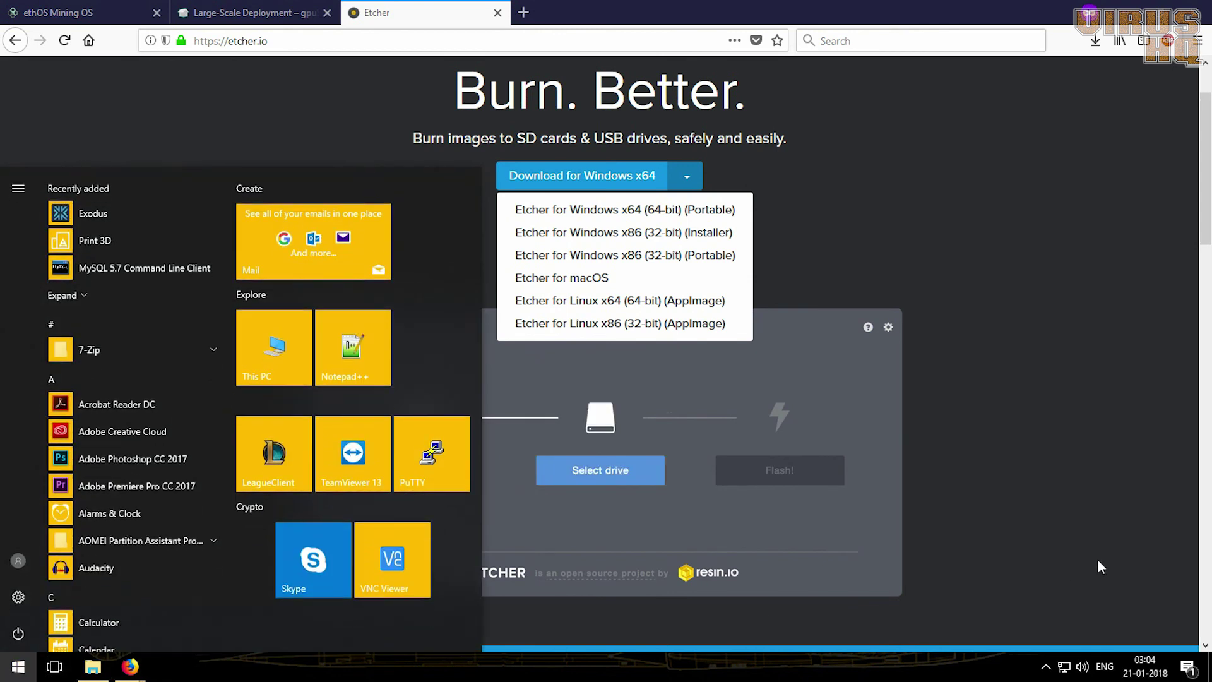
{"action": "type", "text": "etc"}
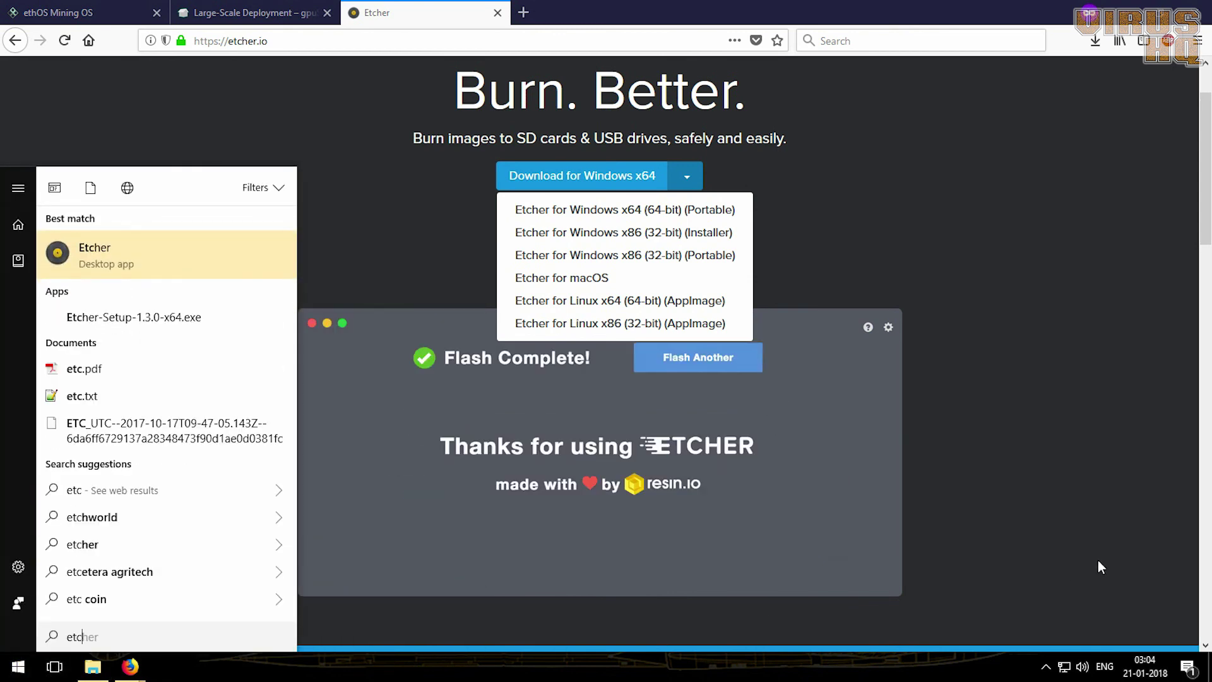
{"action": "left_click", "coordinate": [178, 250]}
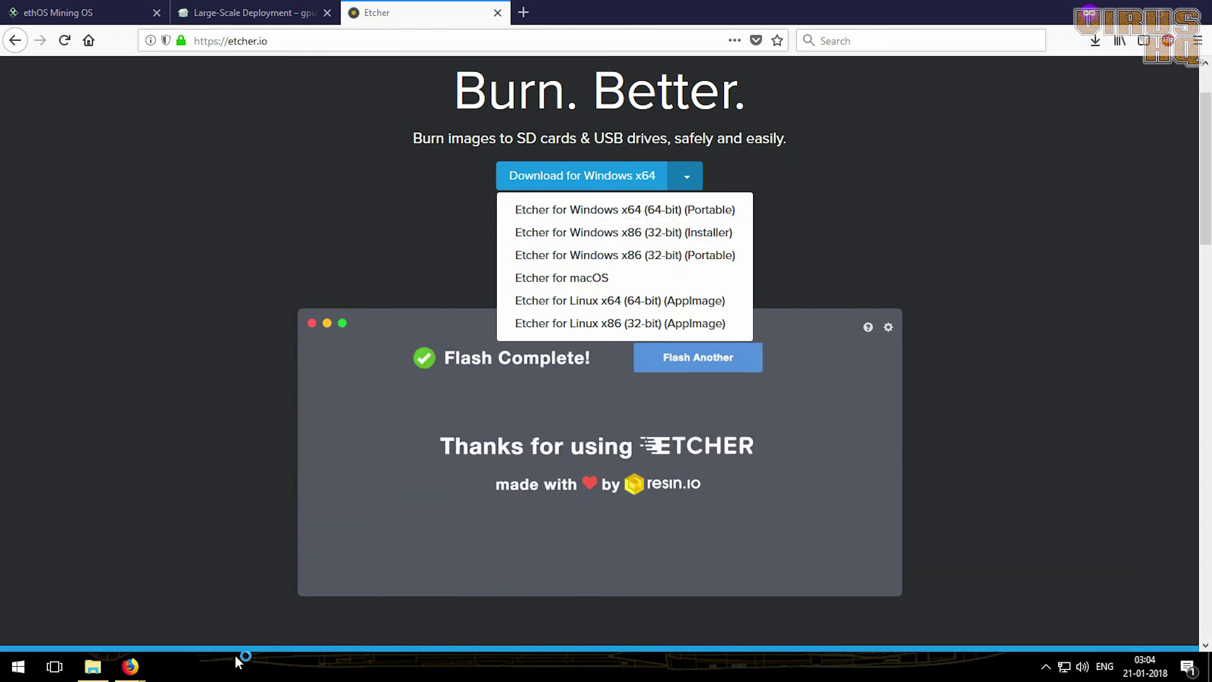
Select ethos-1.2.9.img as the image and the 15.55 GB SanDisk Ultra drive as target.
{"action": "left_click", "coordinate": [93, 665]}
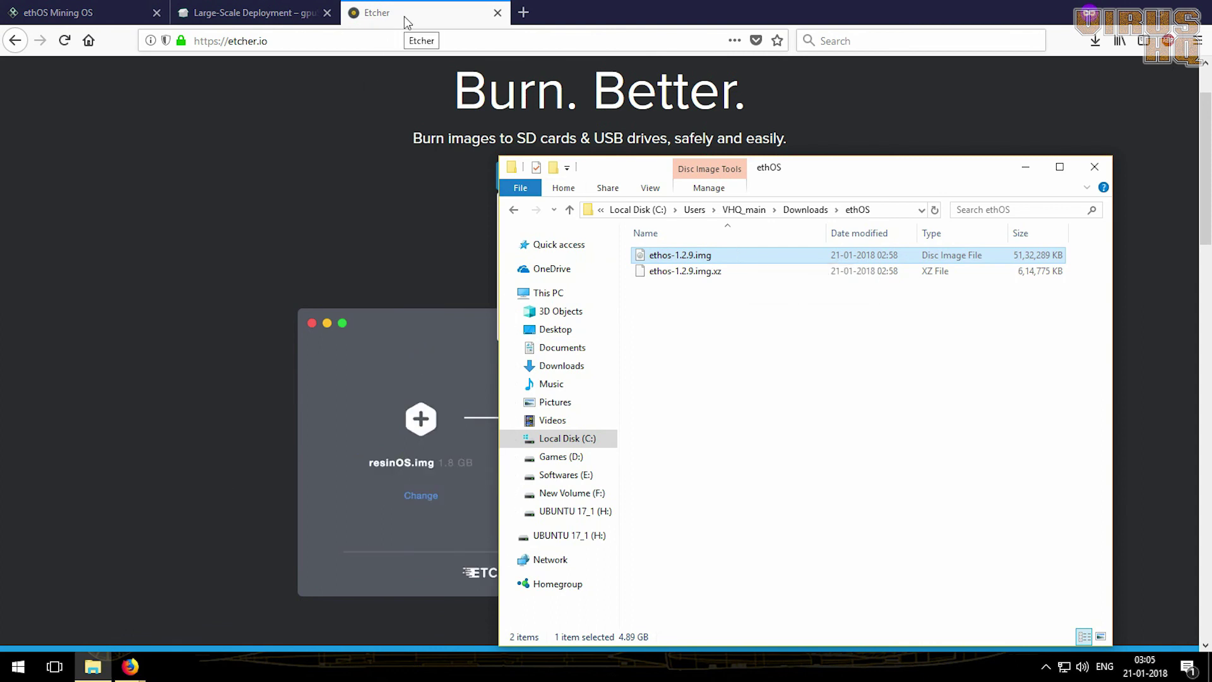
{"action": "left_click_drag", "start_coordinate": [448, 181], "coordinate": [433, 205]}
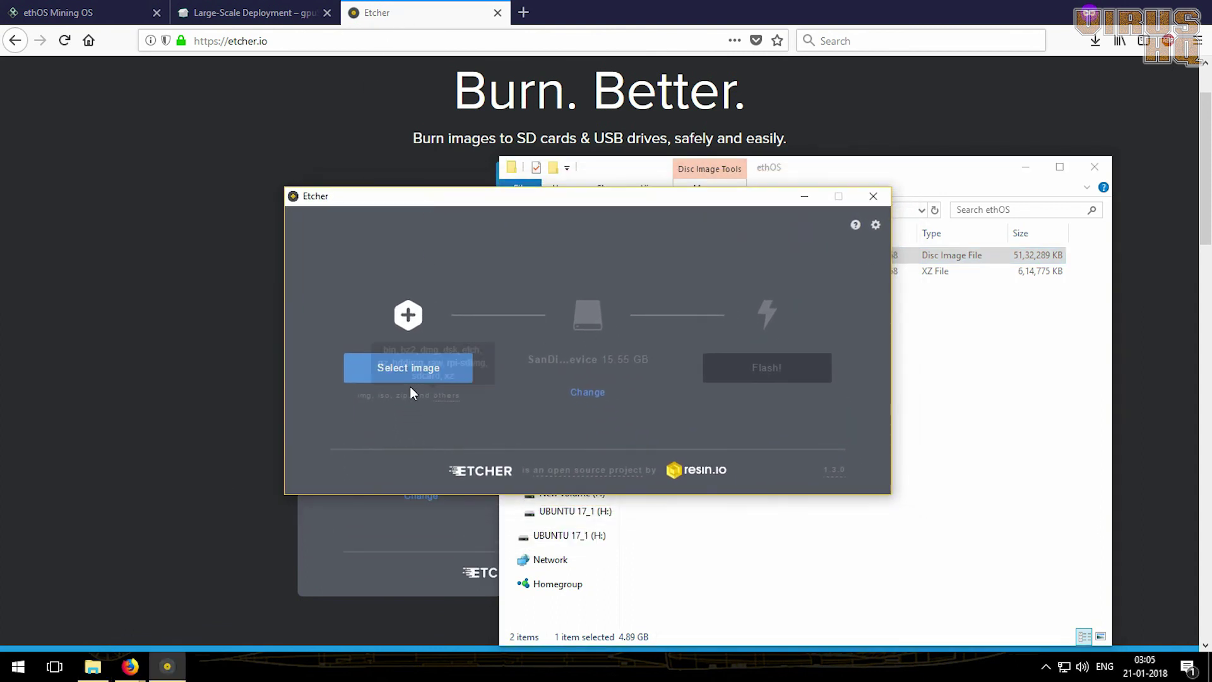
{"action": "left_click", "coordinate": [387, 359]}
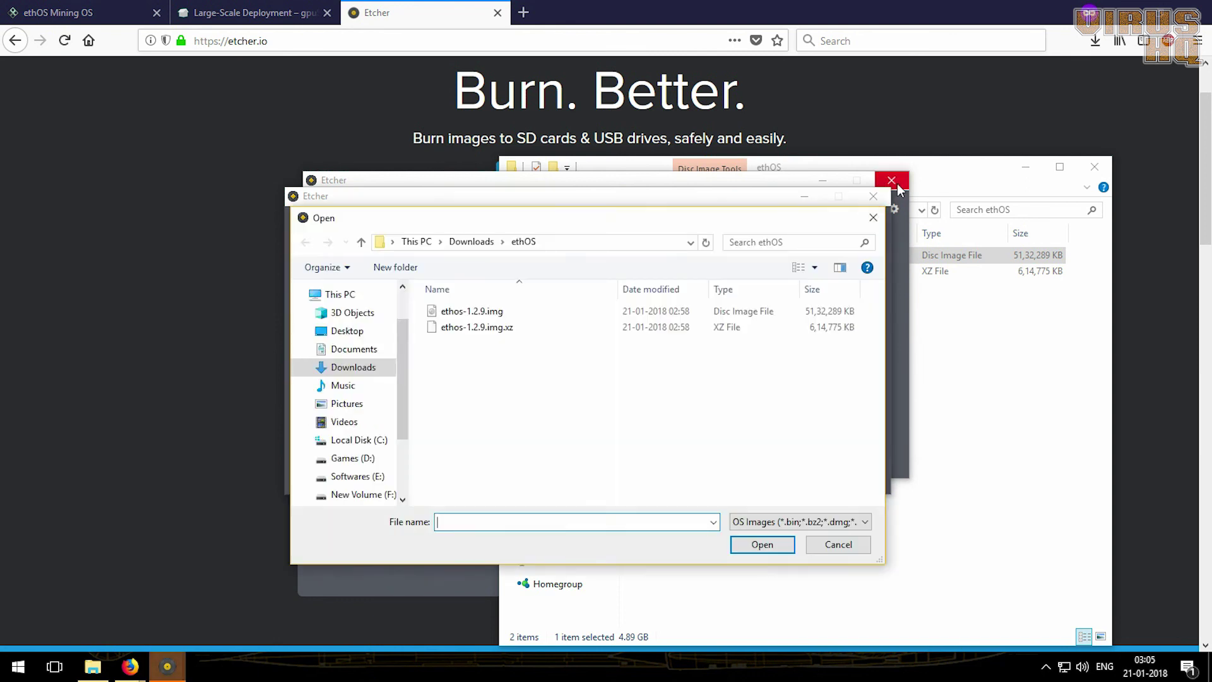
{"action": "double_click", "coordinate": [465, 313]}
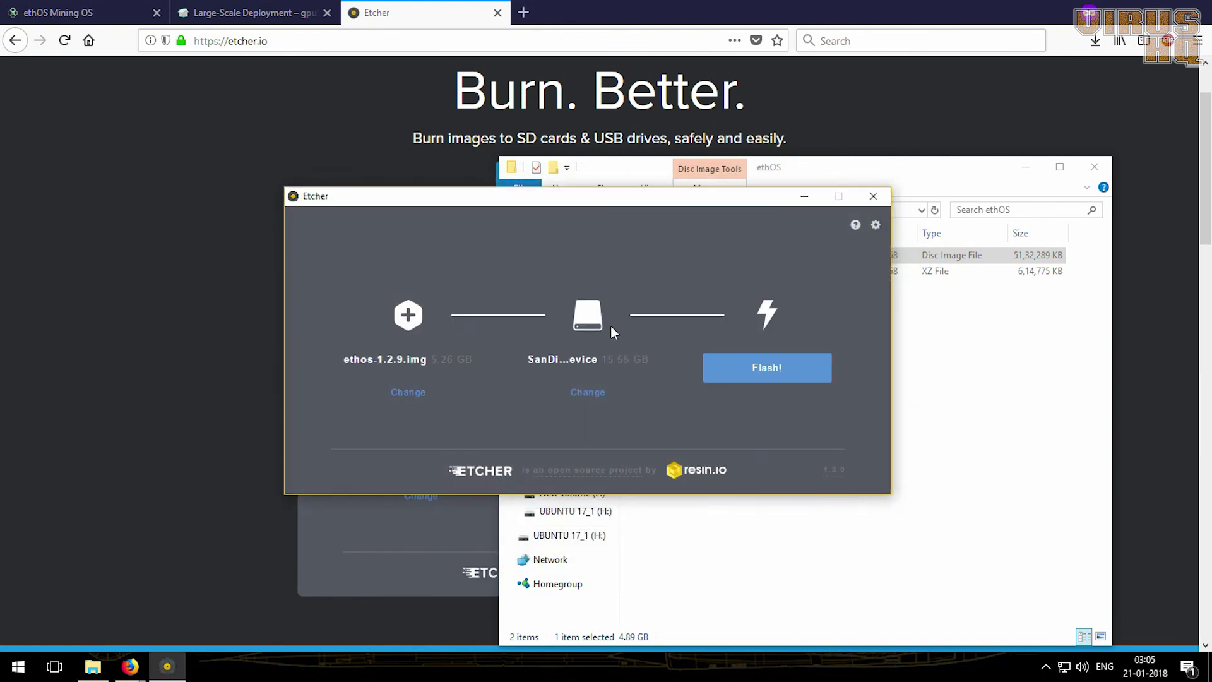
{"action": "left_click", "coordinate": [587, 393]}
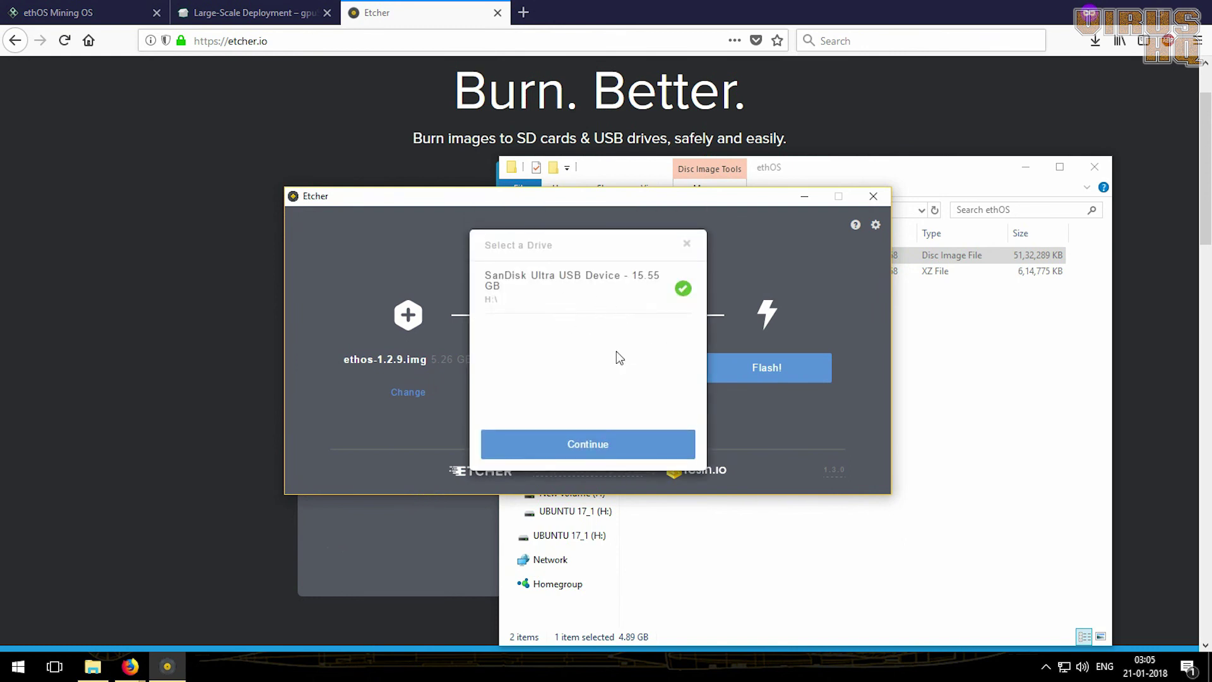
{"action": "left_click", "coordinate": [587, 430]}
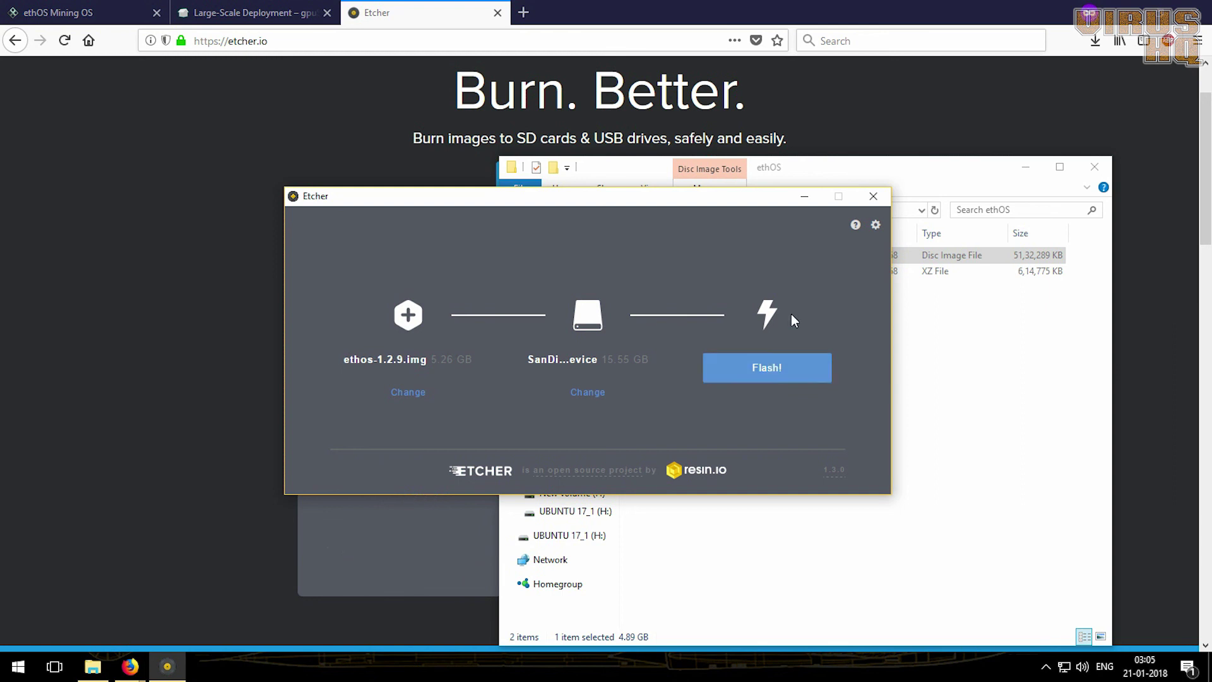
Close the Etcher window, revealing the Downloads\ethOS folder with ethos-1.2.9.img.
{"action": "left_click", "coordinate": [874, 196]}
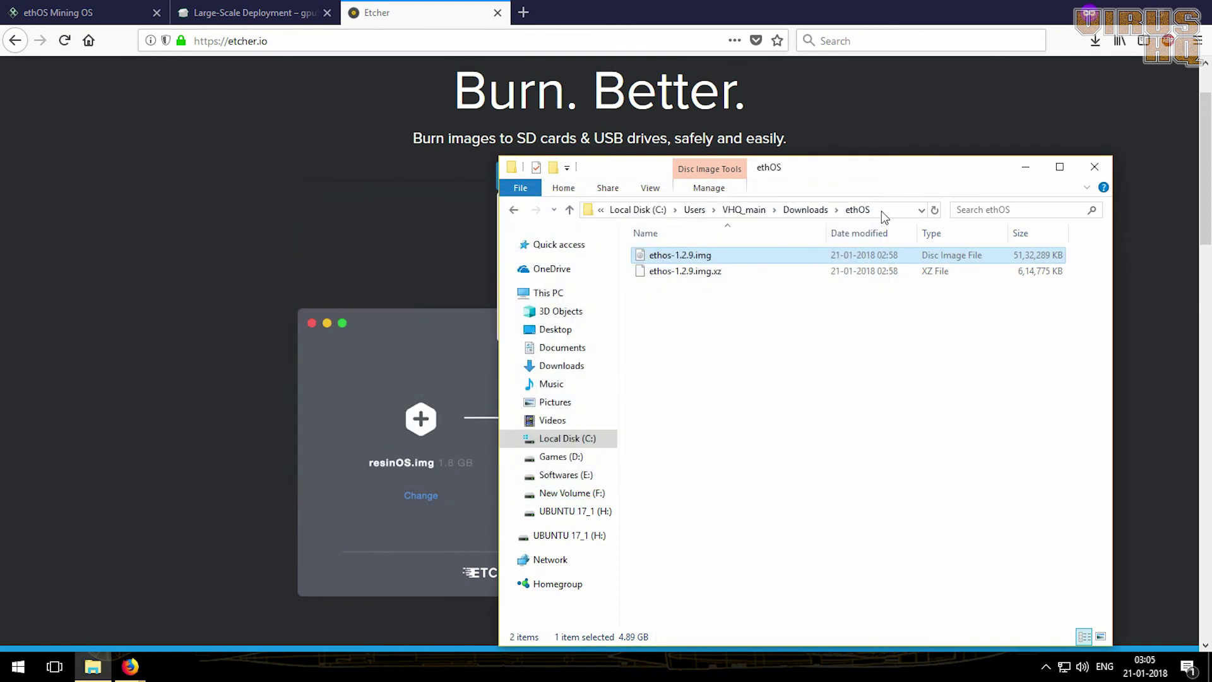